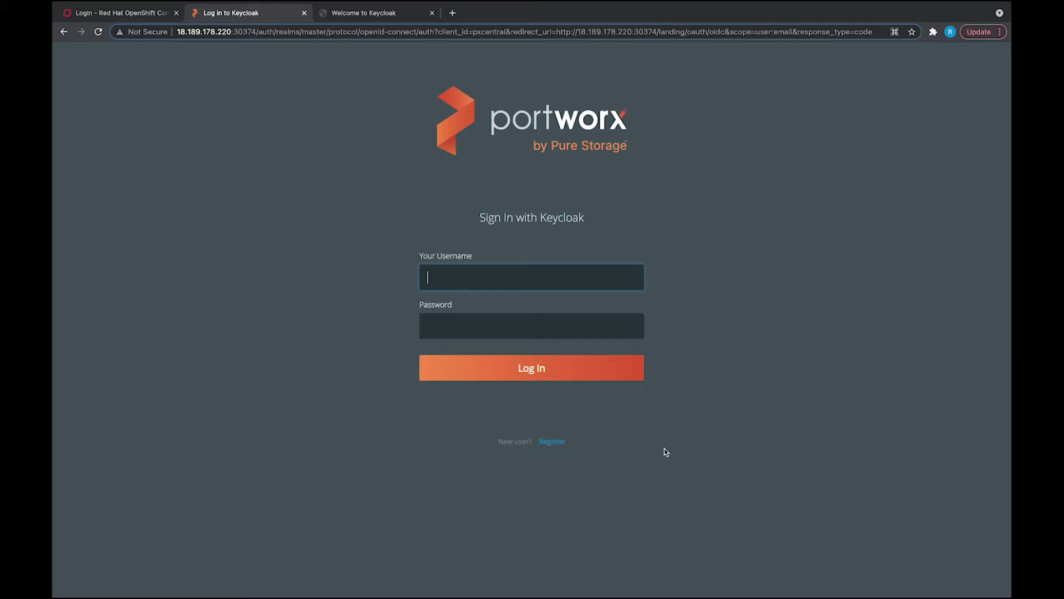
Step: Sign in to PX-Central through Keycloak as the admin user with the administrator password
type("admin")
key("Tab")
type("ad")
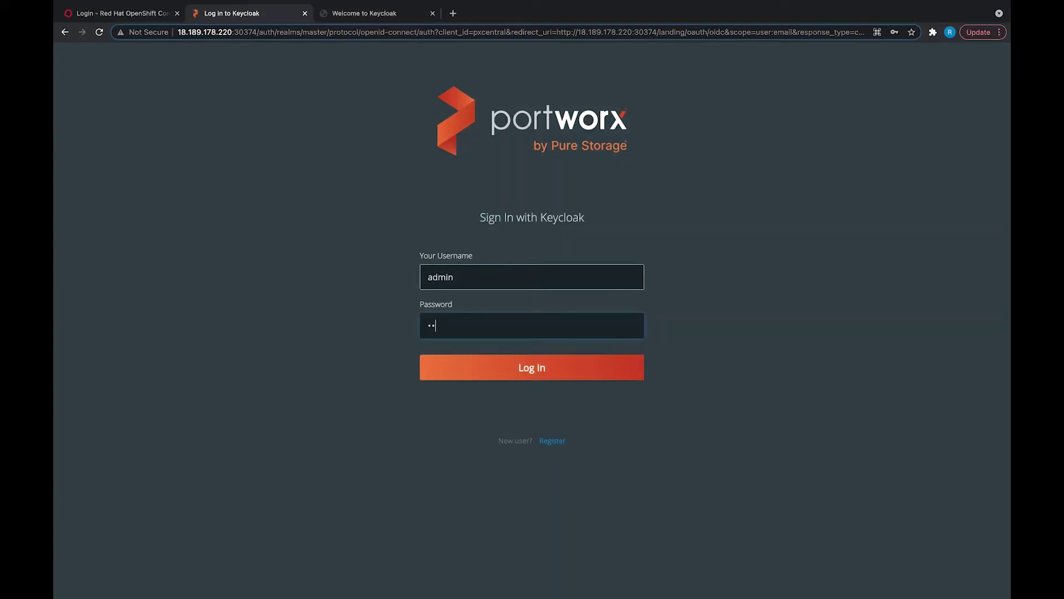
type("min123")
key("Return")
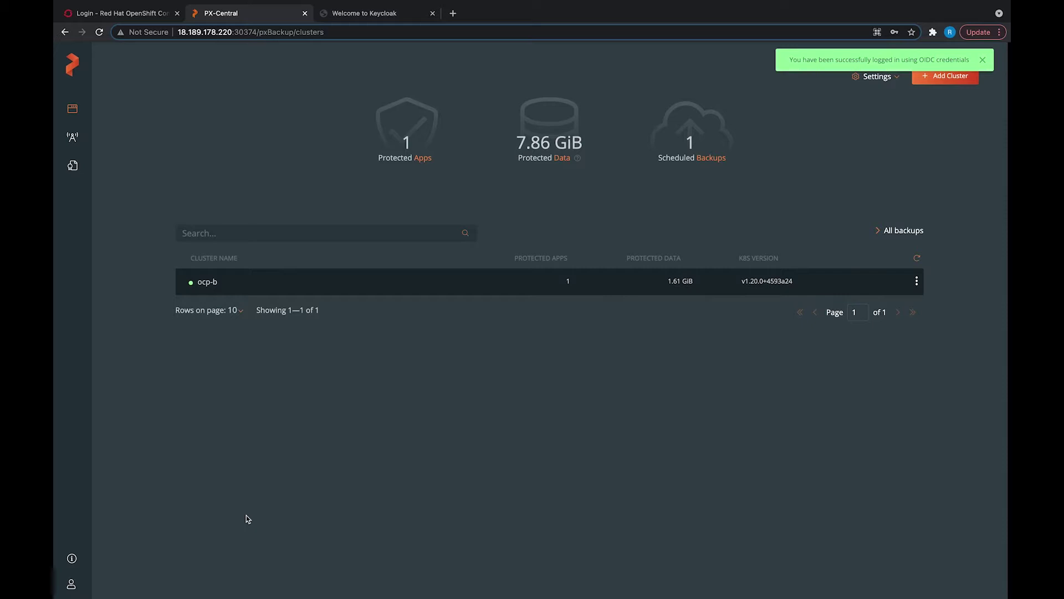
Step: Open PX-Backup Security and toggle the role mappings between Groups and Users
left_click(71, 584)
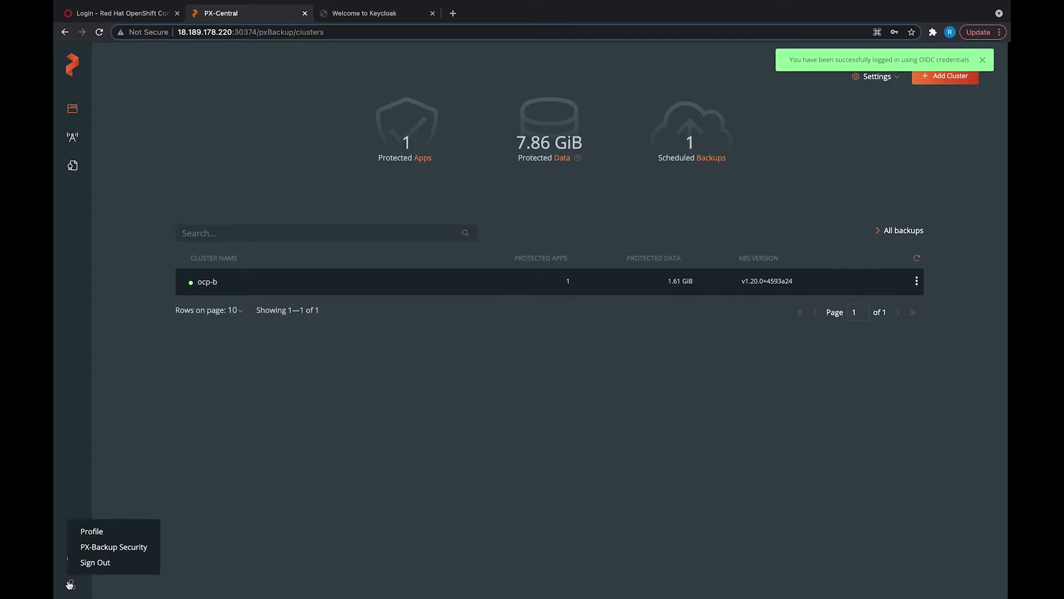
left_click(113, 547)
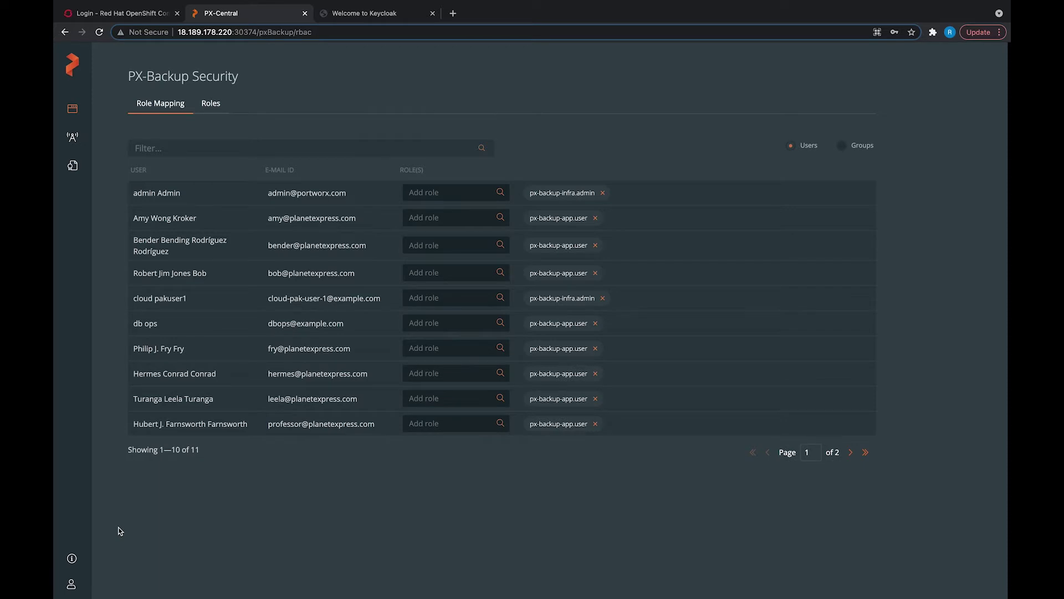
left_click(842, 146)
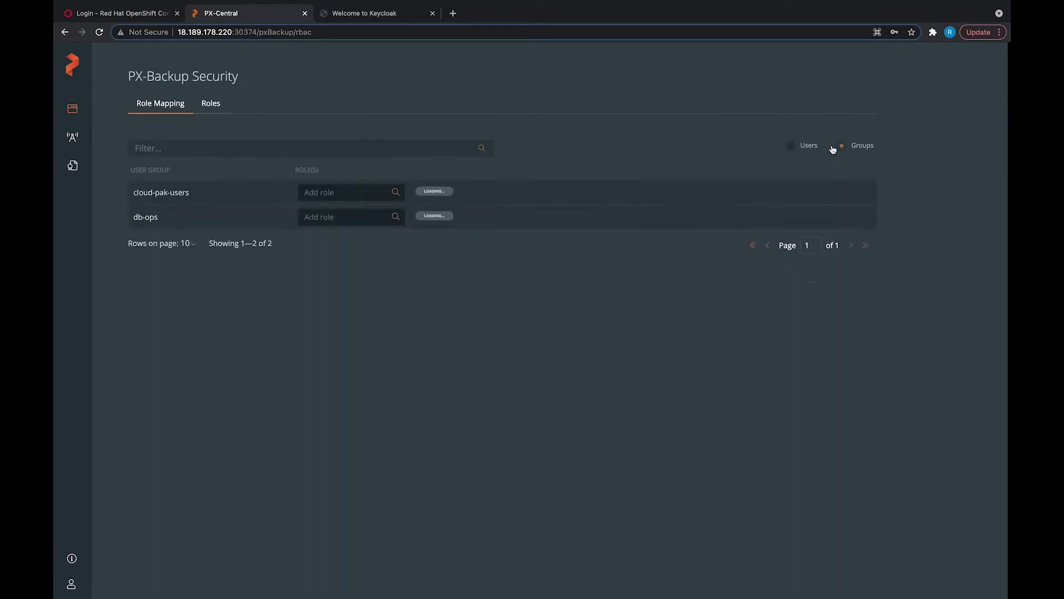
left_click(791, 145)
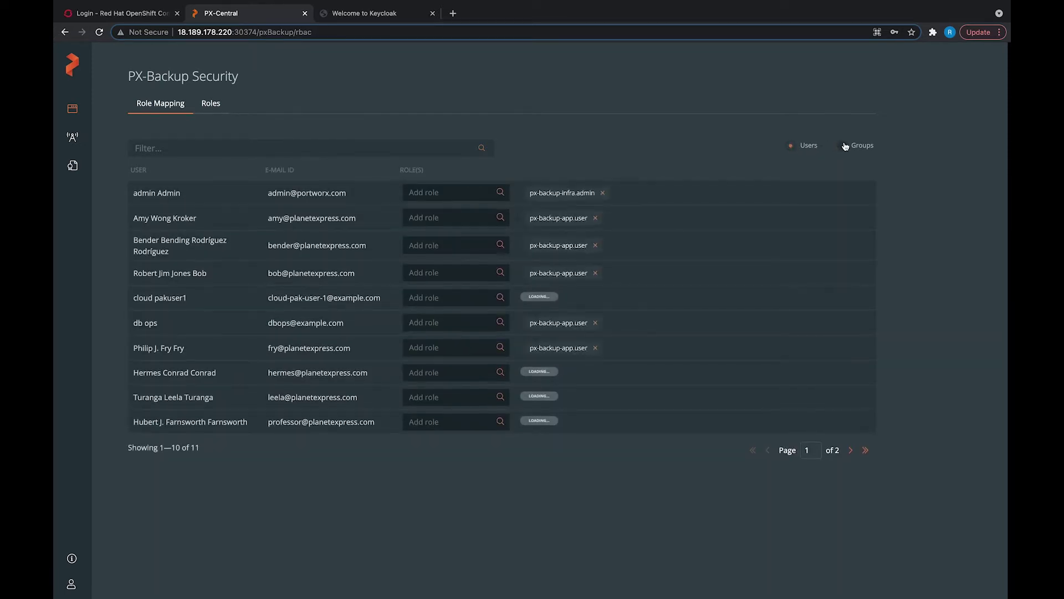
left_click(790, 145)
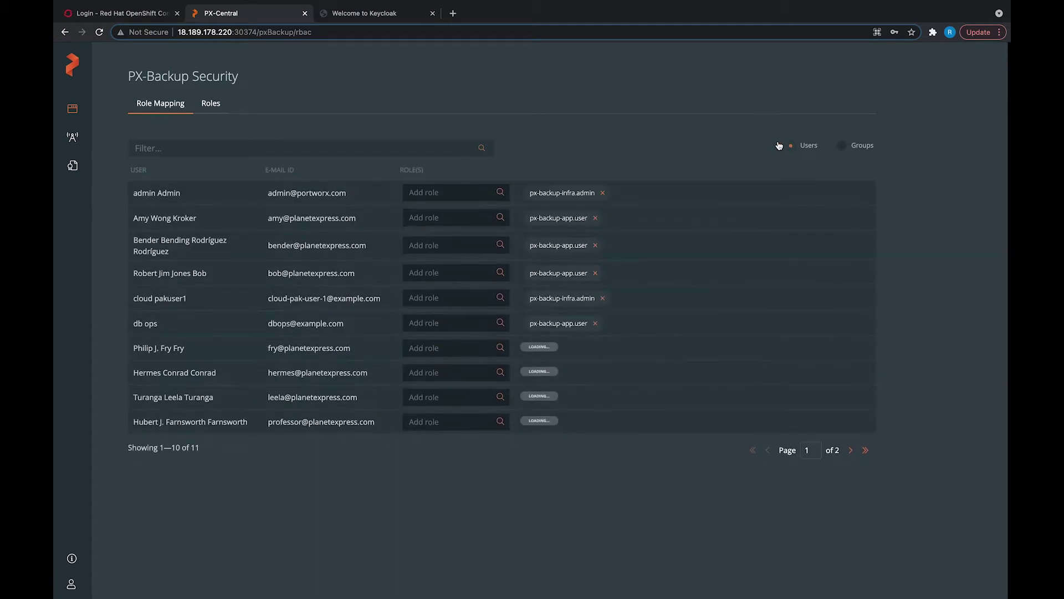
Step: List the backup roles, starting a new role and cancelling it unsaved
left_click(211, 106)
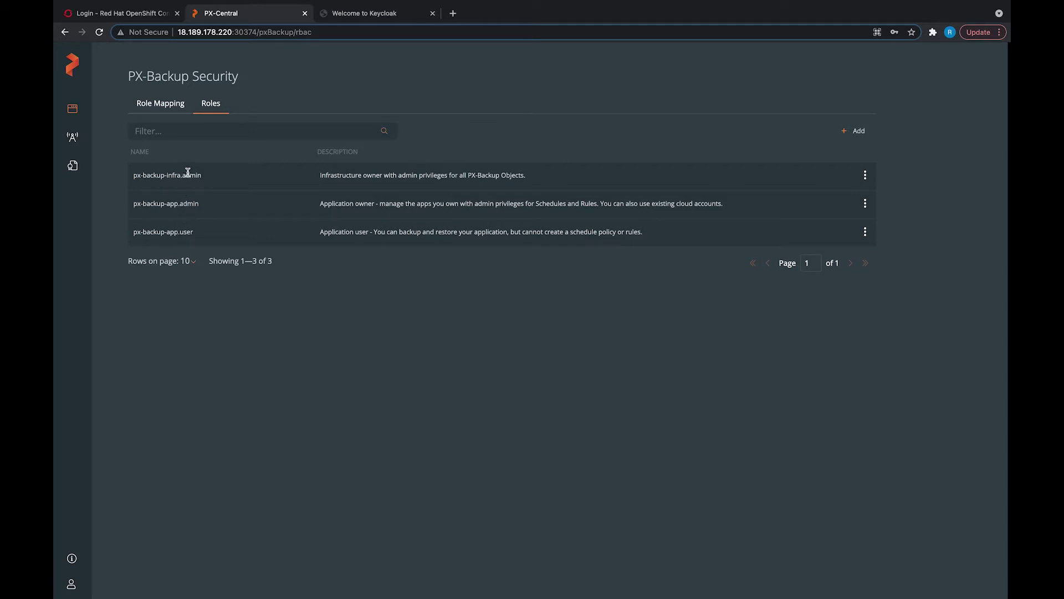
left_click(858, 132)
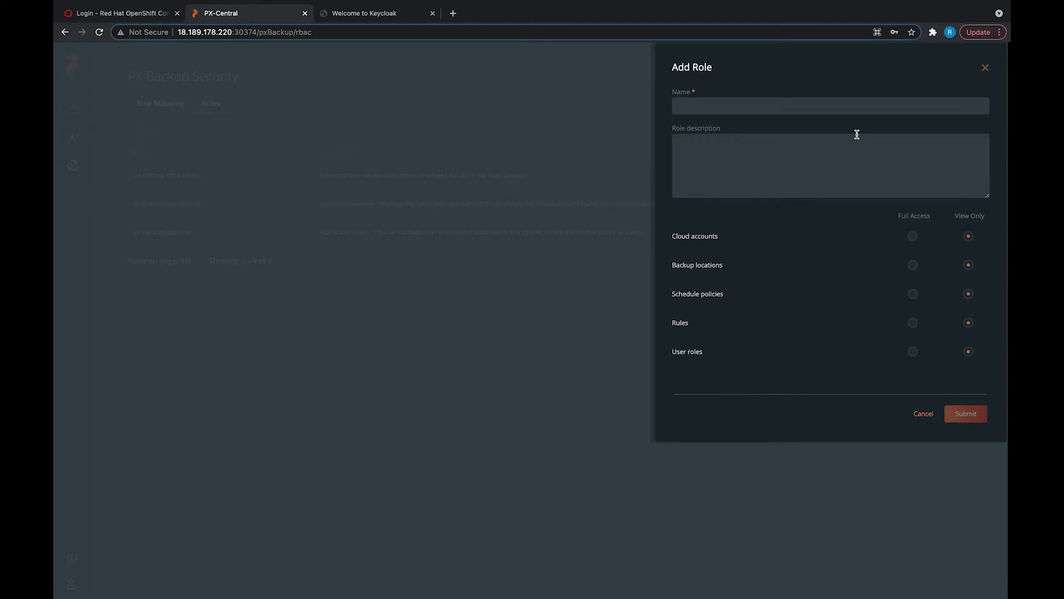
left_click(923, 413)
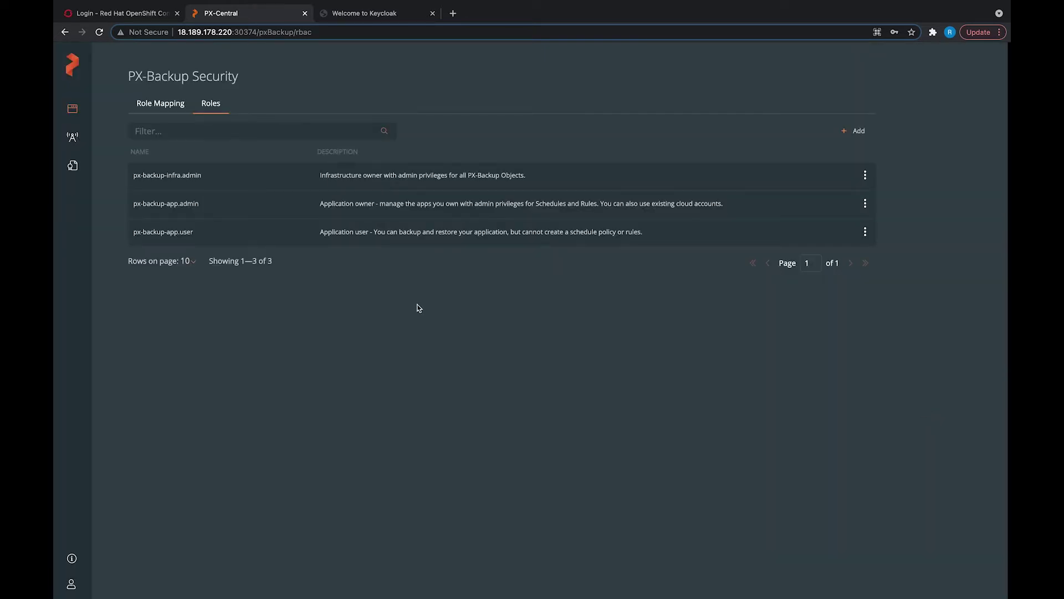
Step: From the Keycloak welcome page, sign in to the Administration Console as admin
left_click(364, 15)
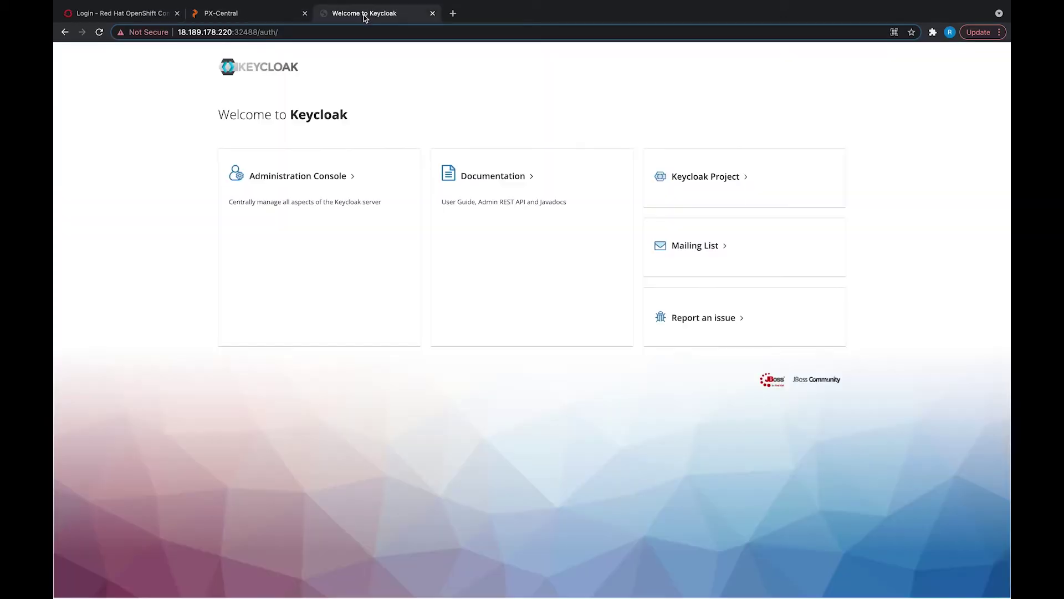
left_click(305, 178)
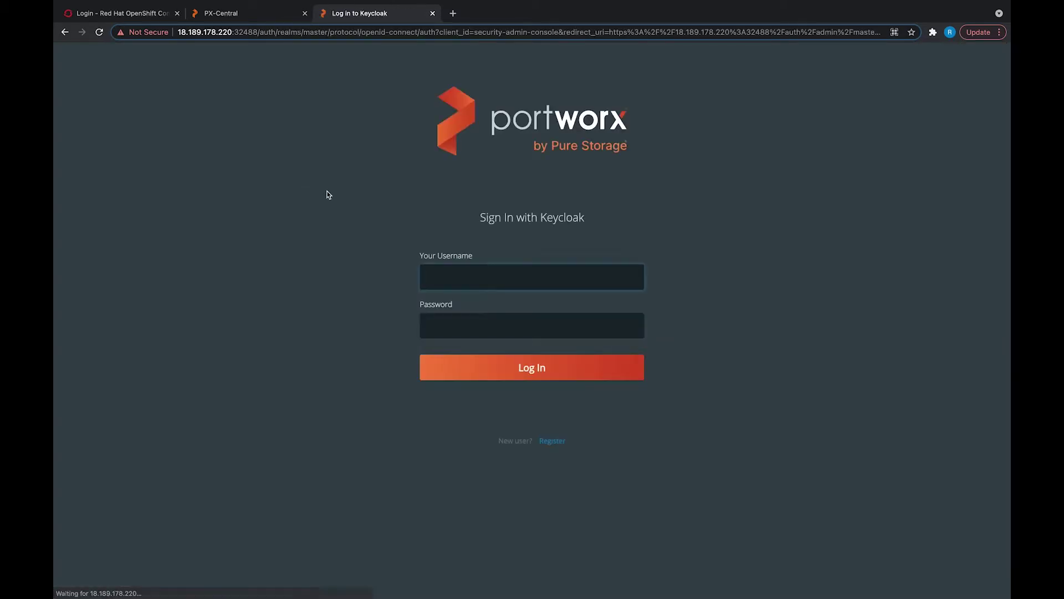
type("admin")
key("Tab")
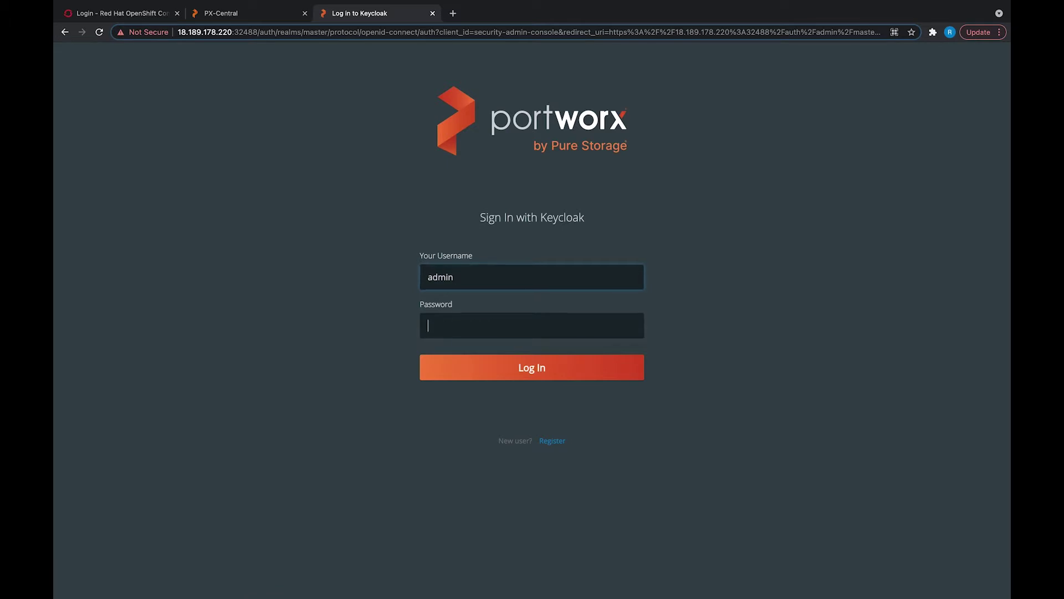
type("•••••••")
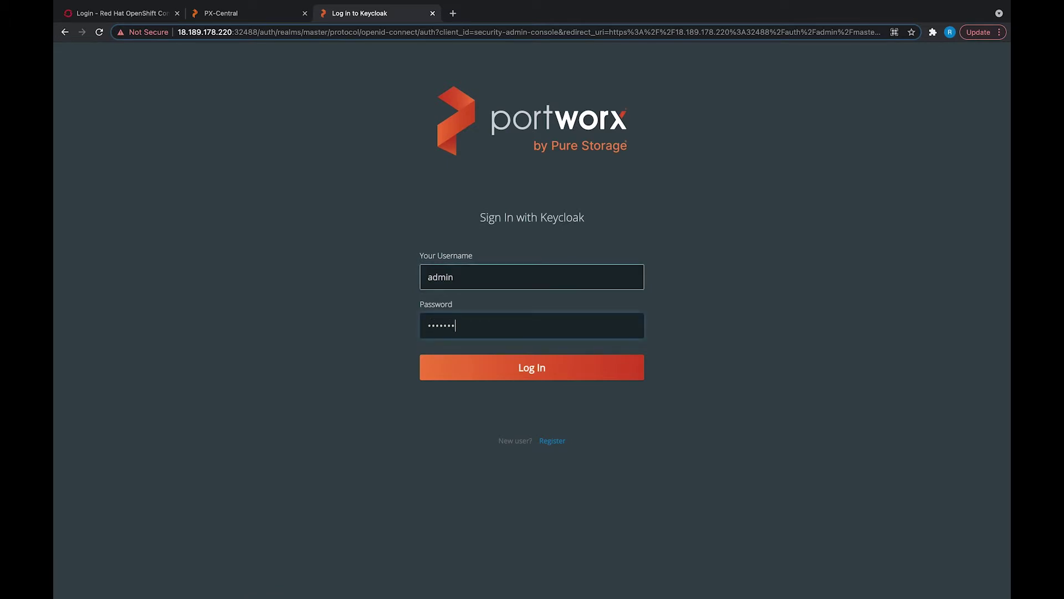
key("Return")
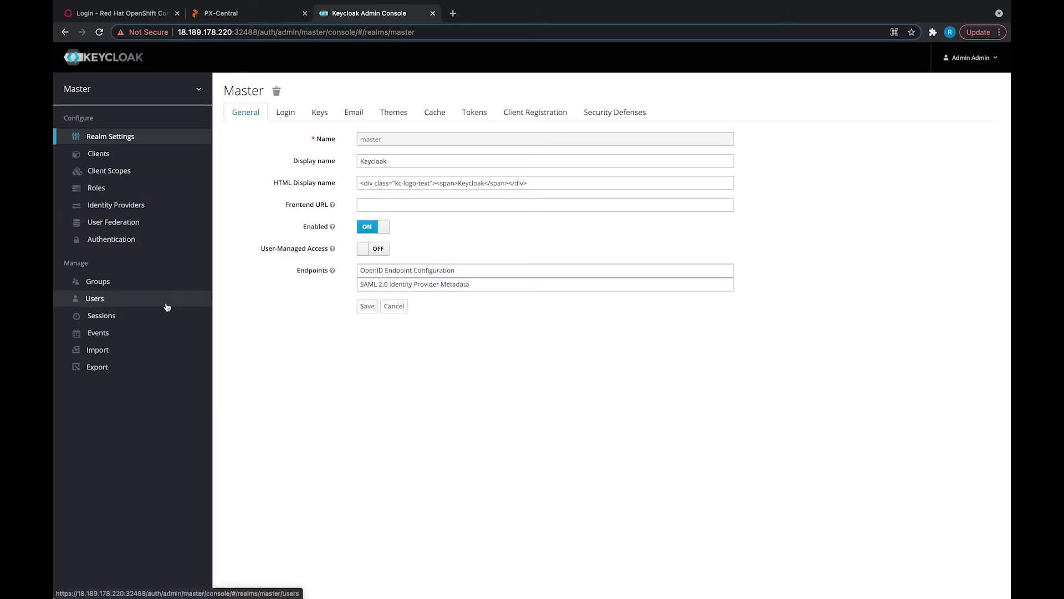
Step: Browse all users and the groups in the Master realm
left_click(167, 304)
left_click(342, 142)
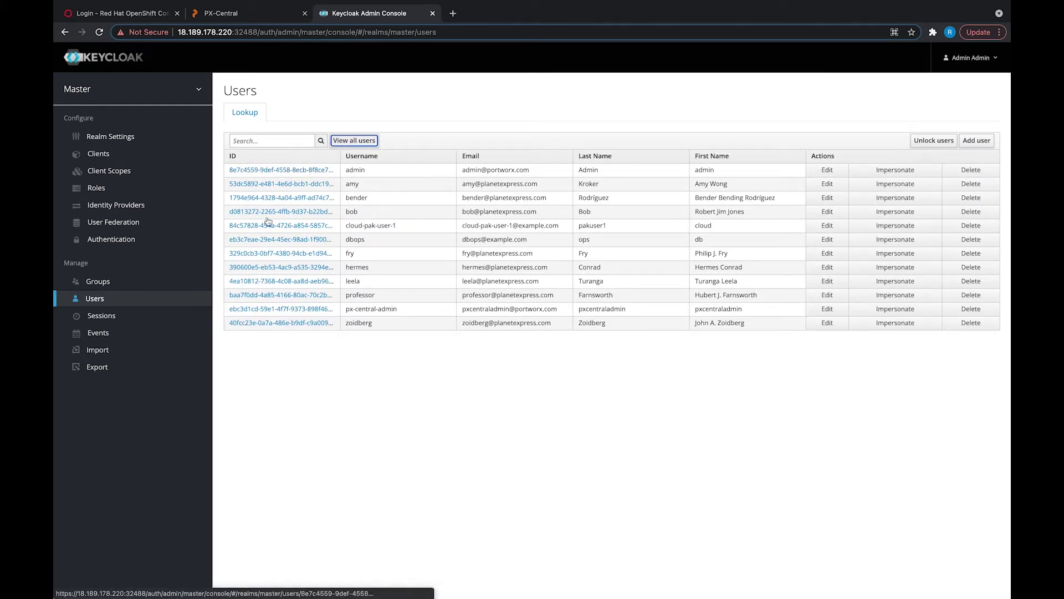
left_click(107, 284)
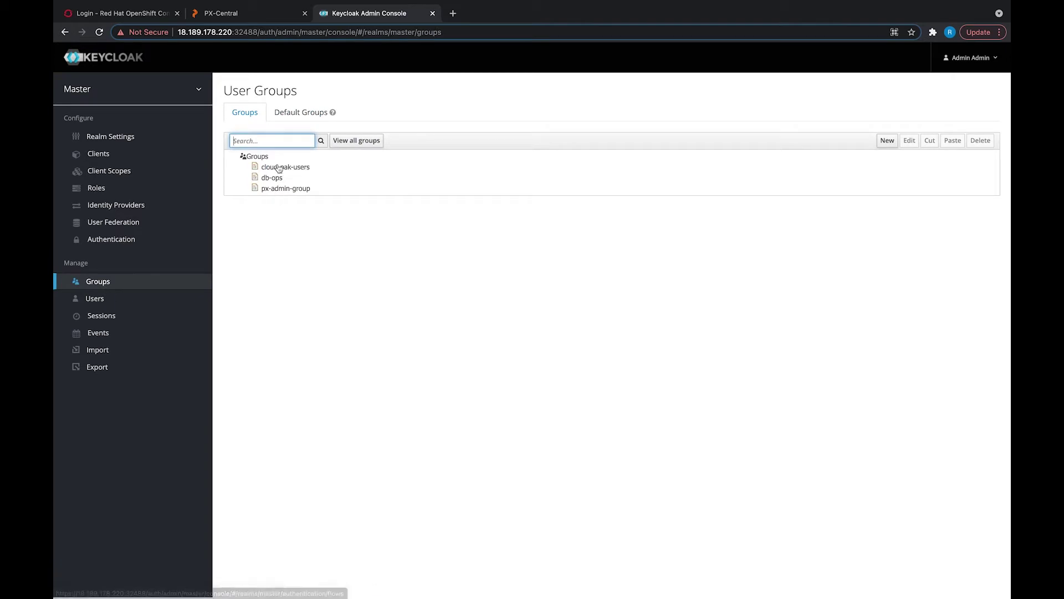
Step: Run Synchronize all users on the ldap federation provider: 0 imported, 8 updated
left_click(167, 225)
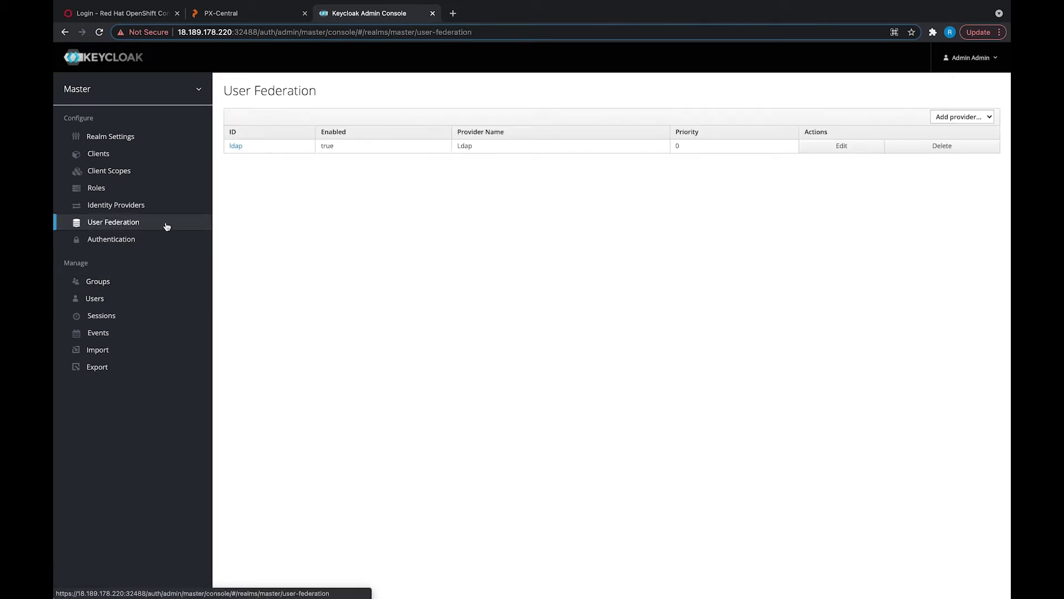
left_click(236, 148)
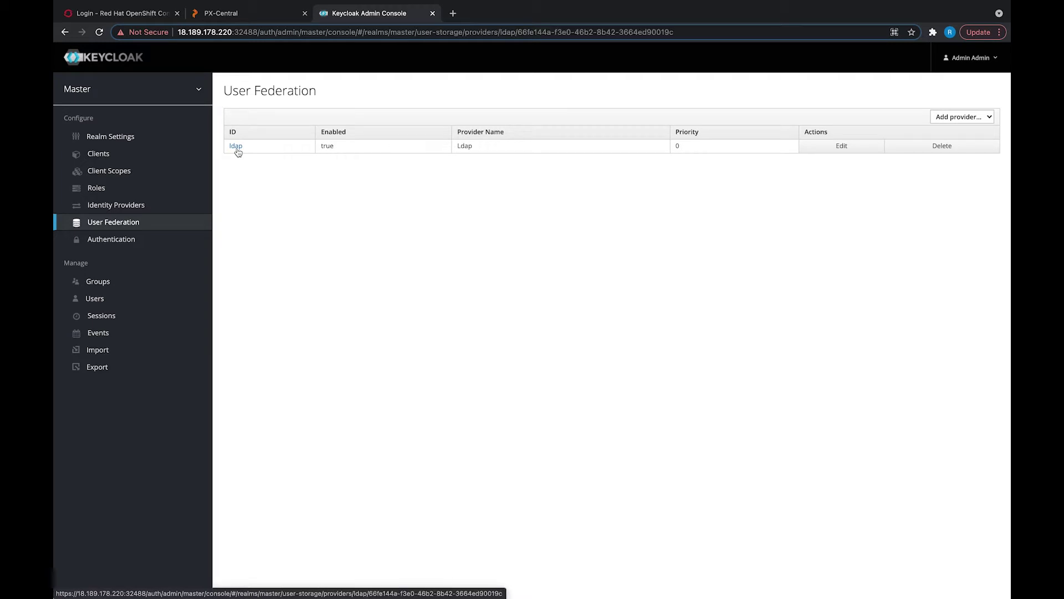
scroll(461, 316, "down", 4)
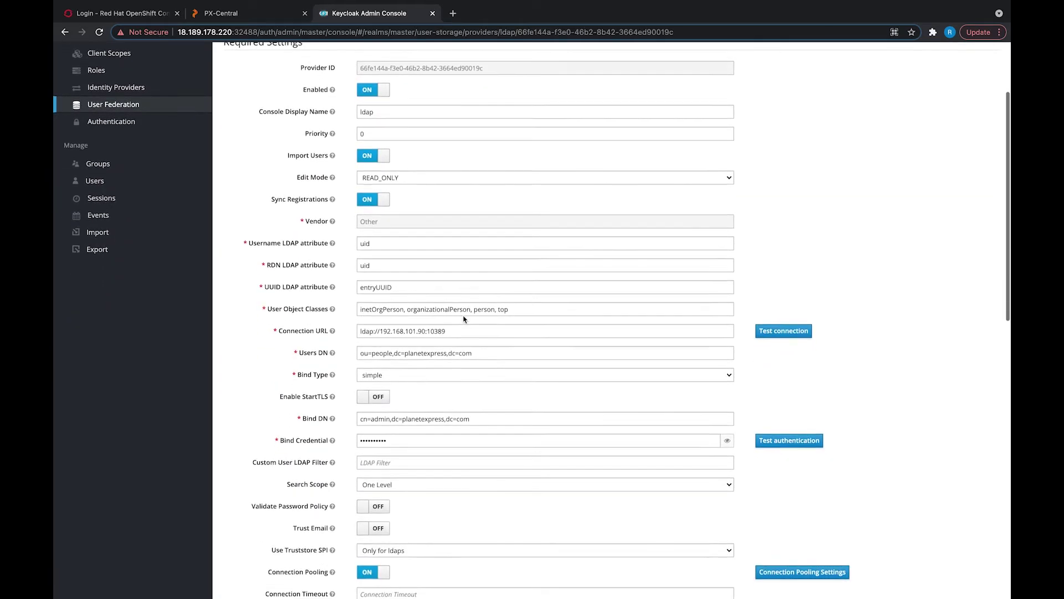
scroll(464, 319, "down", 8)
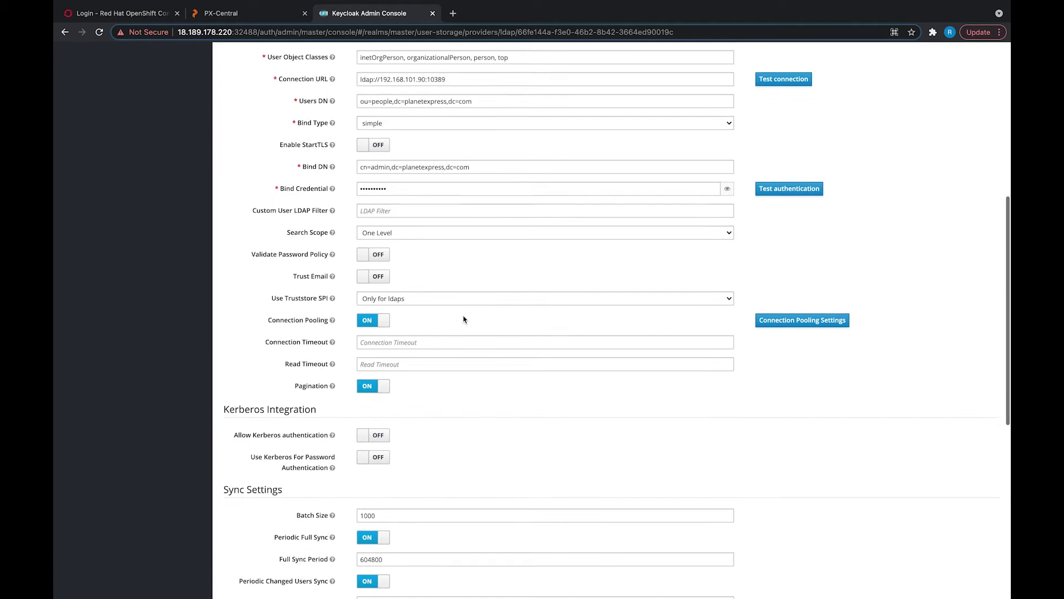
scroll(464, 319, "down", 1)
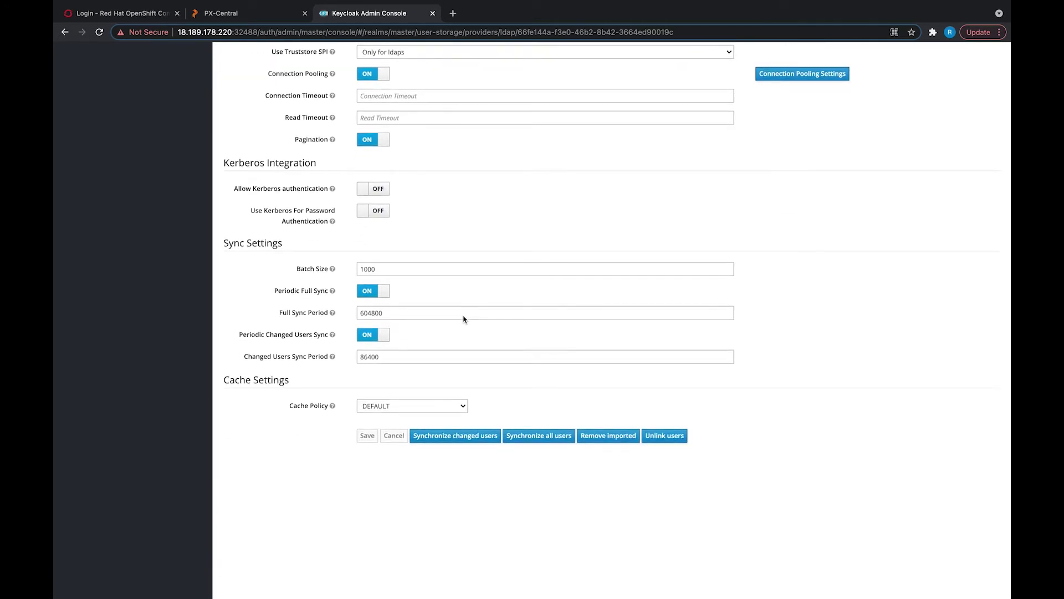
left_click(539, 435)
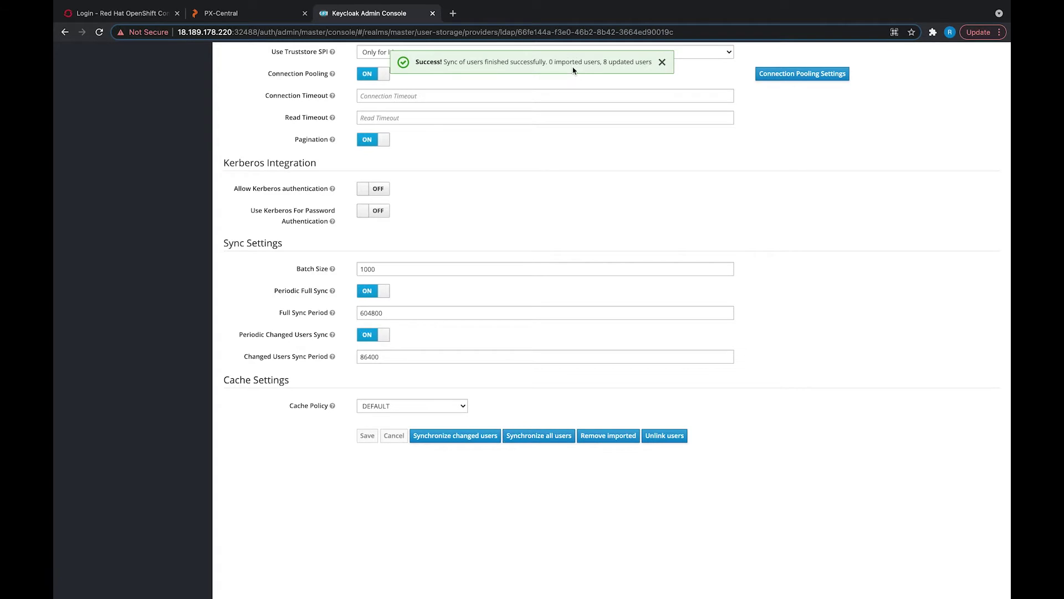
Step: Add the new person entry with ldapadd, then resync Keycloak: 1 imported, 8 updated
key("ctrl+Right")
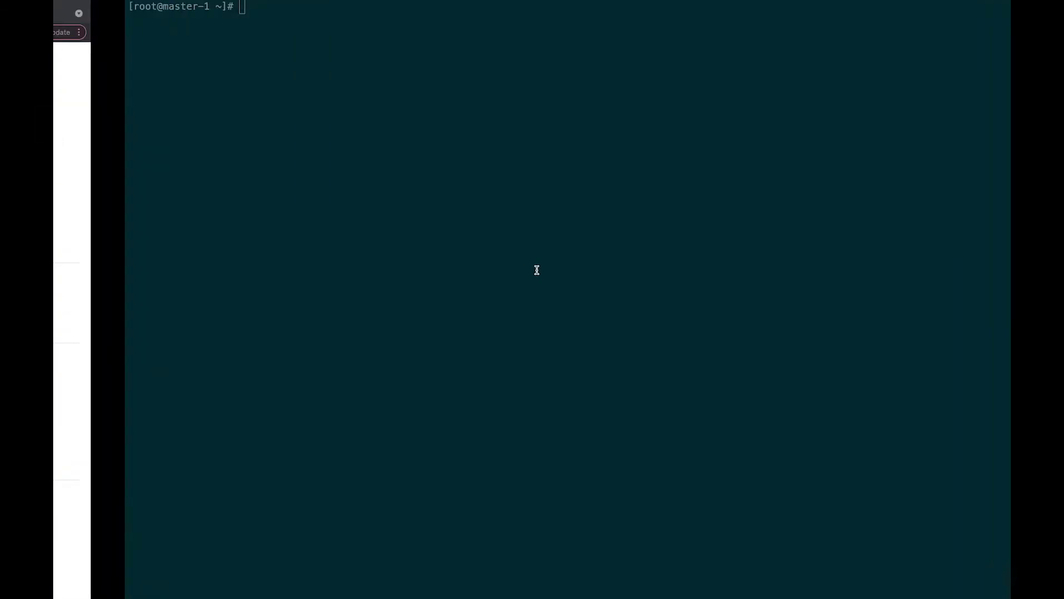
key("Return")
key("Return")
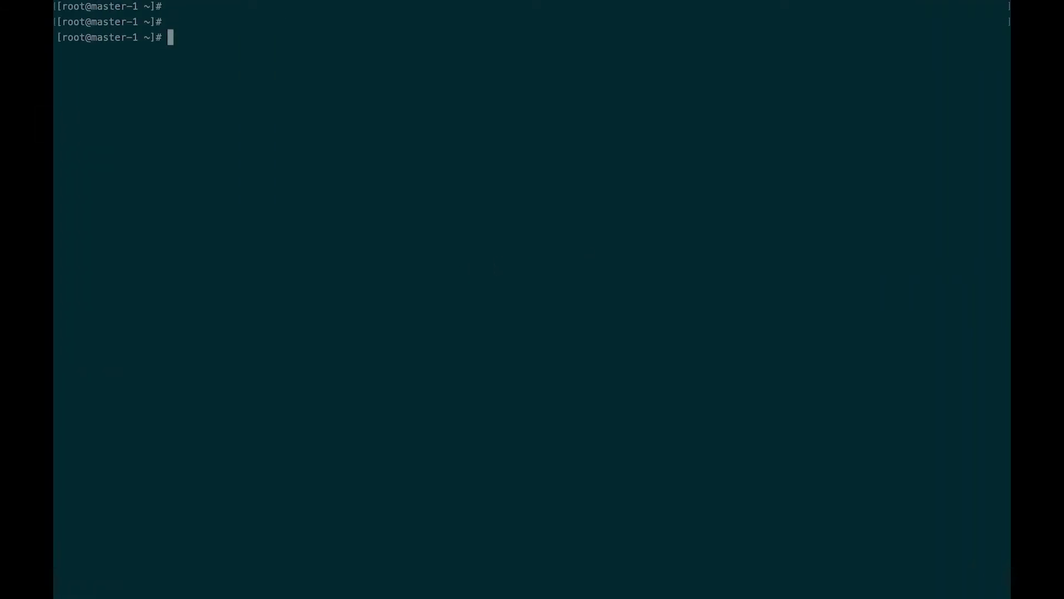
type("ldapadd -H ldap://localhost:10389 -x  -D \"cn=admin,dc=planetexpress,dc=com\" -w GoodNewsEveryone -f 10_people_mary.ldif")
key("Return")
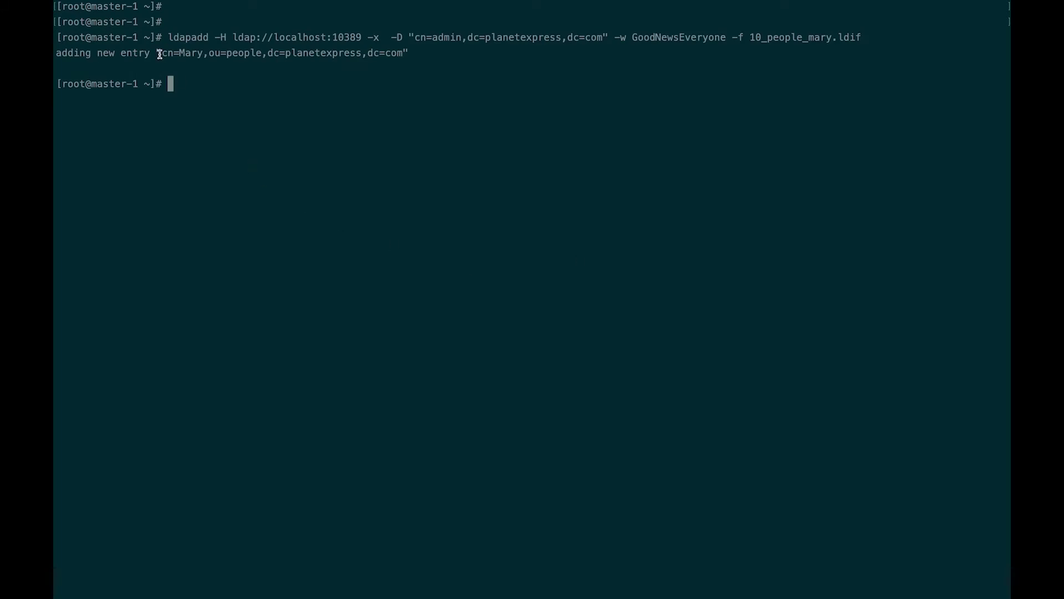
left_click_drag(155, 57, 55, 57)
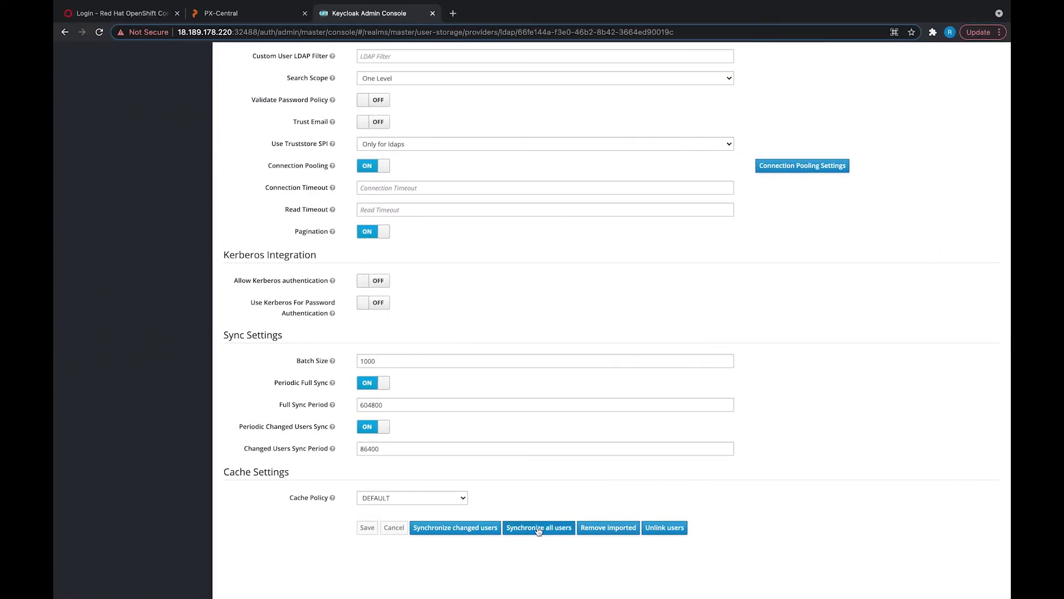
left_click(538, 528)
Step: In Role Mapping, confirm the newly synced user holds the px-backup-app.user role
left_click(238, 13)
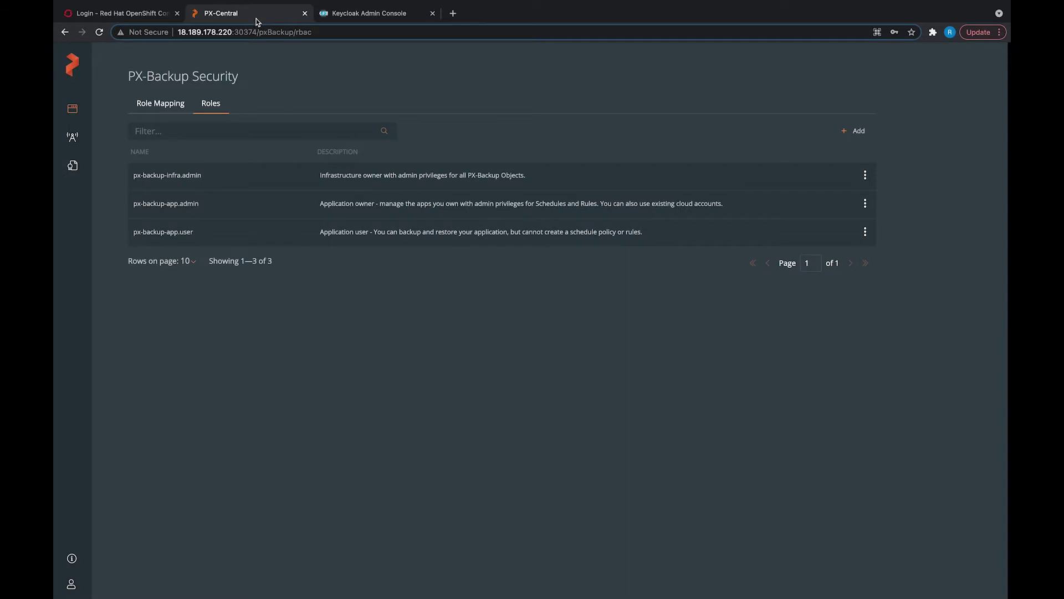
left_click(158, 106)
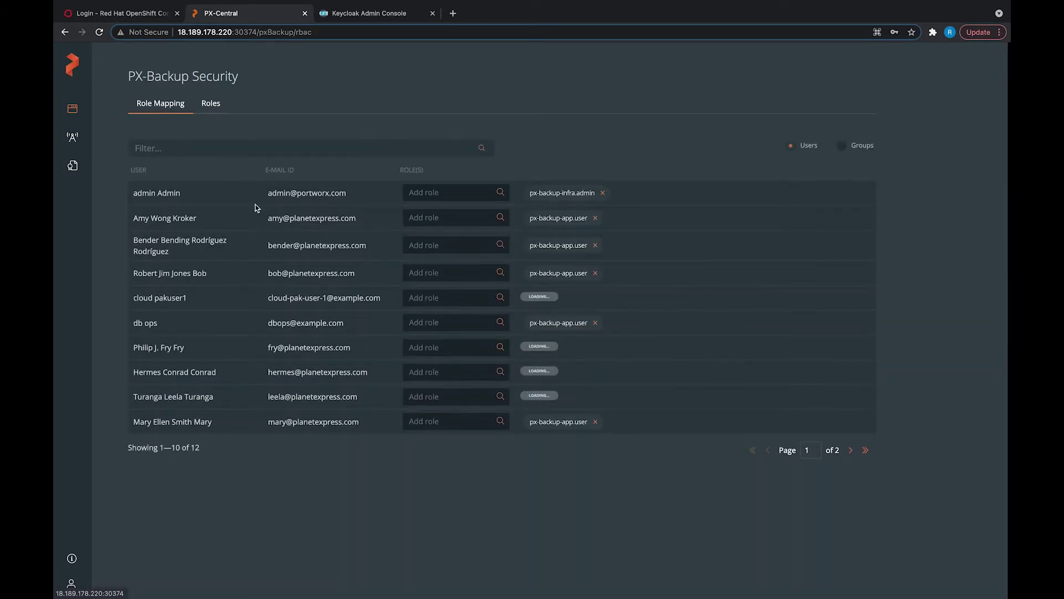
left_click_drag(132, 423, 254, 427)
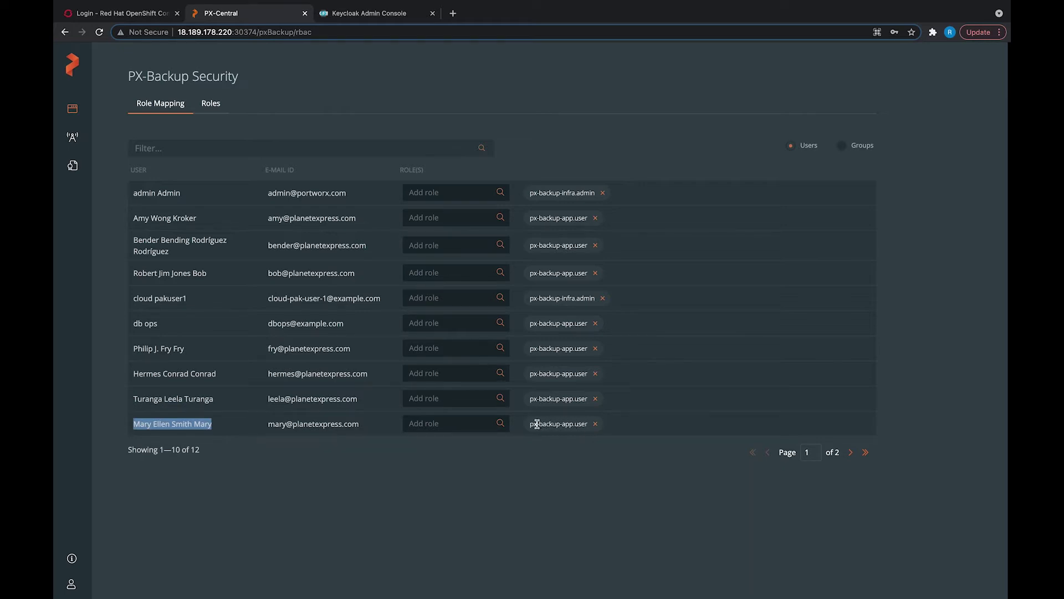
left_click_drag(531, 425, 585, 424)
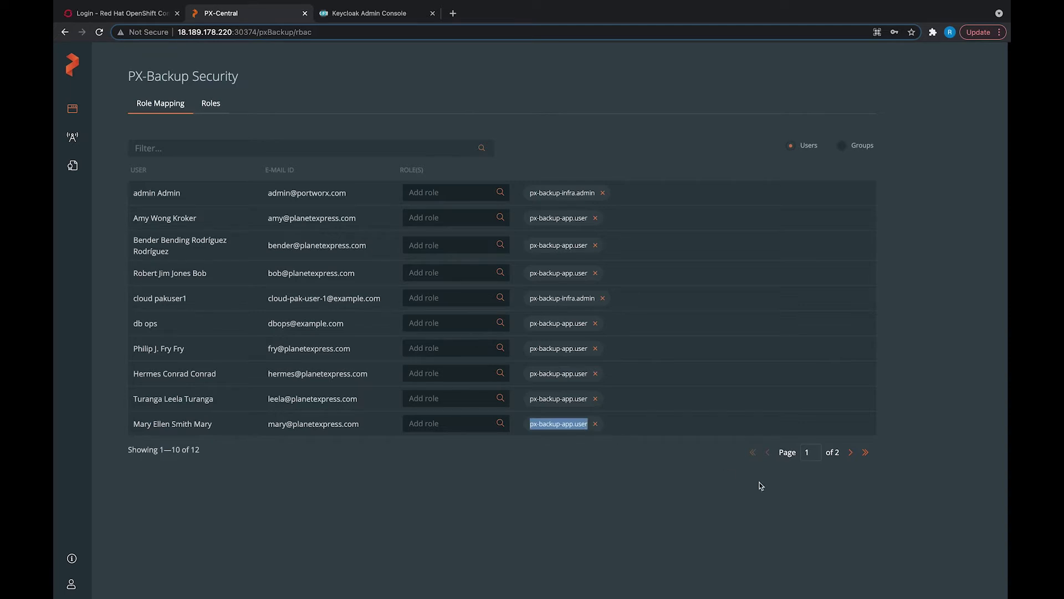
Step: Read the px-backup-app.user role description, then locate the database operations user in Role Mapping
left_click(222, 109)
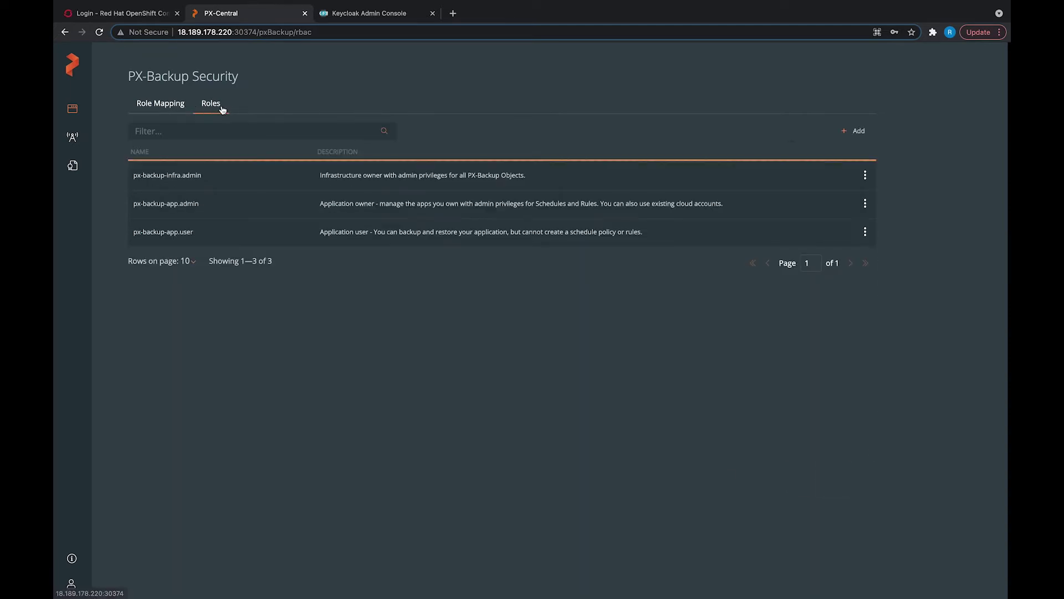
left_click_drag(320, 232, 678, 234)
left_click(677, 234)
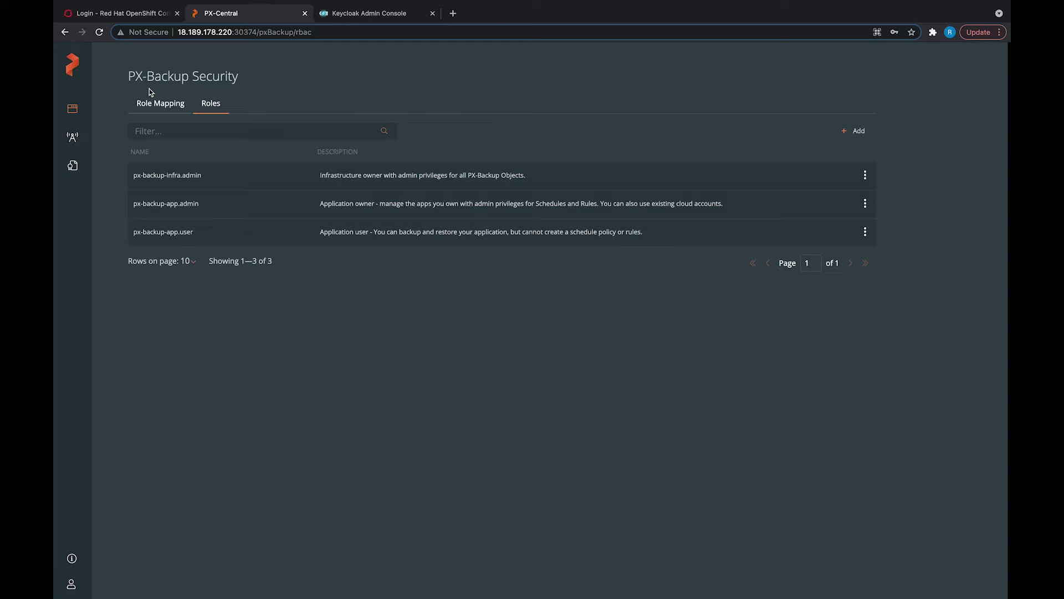
left_click(154, 104)
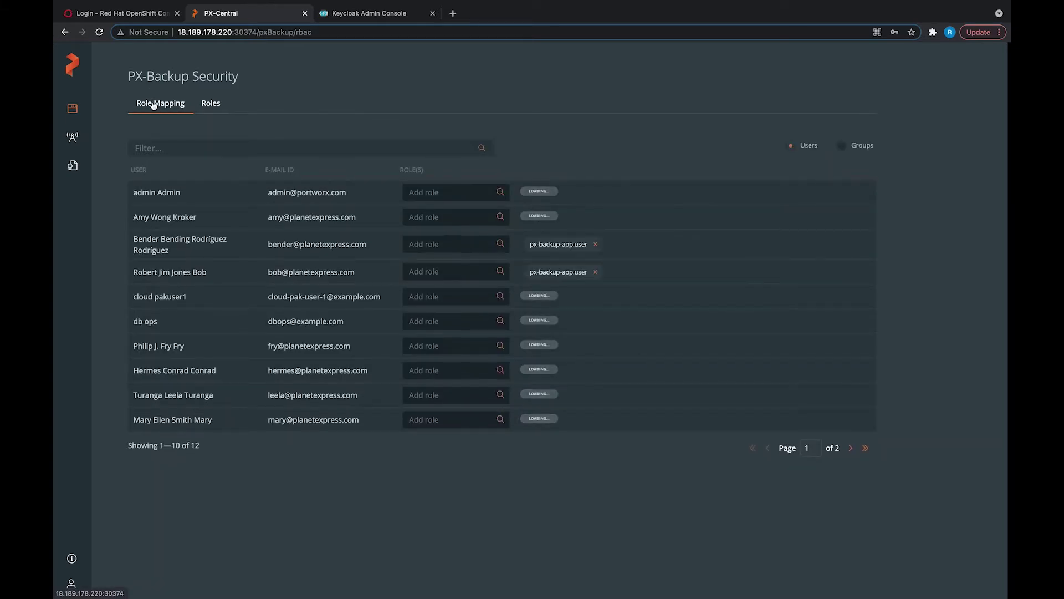
left_click_drag(133, 323, 173, 325)
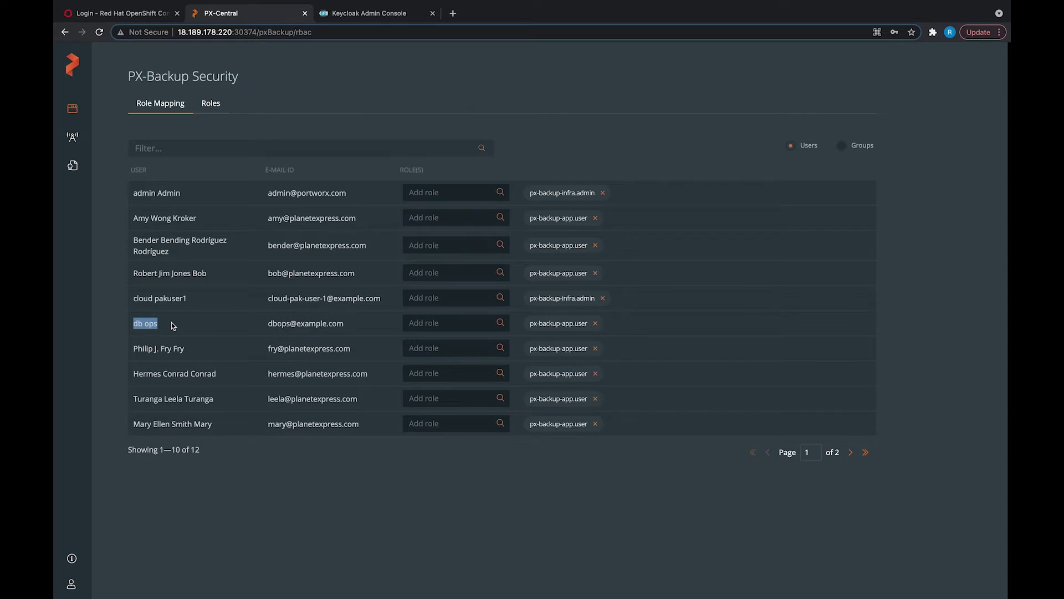
Step: Run 'oc login -u db-ops' in the terminal, gaining access to 65 projects
key("ctrl+Right")
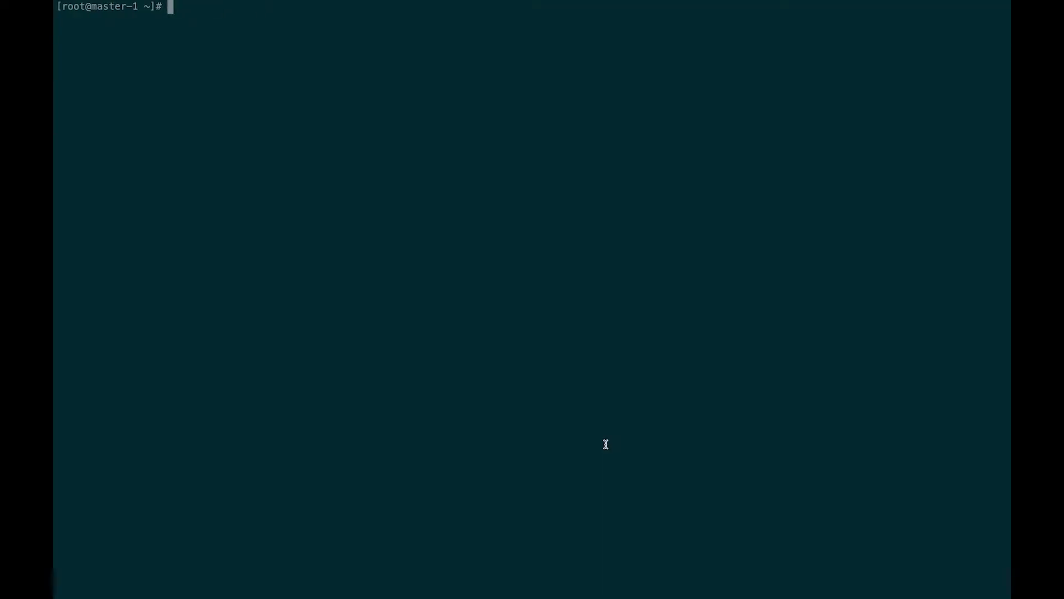
key("Return")
key("Return")
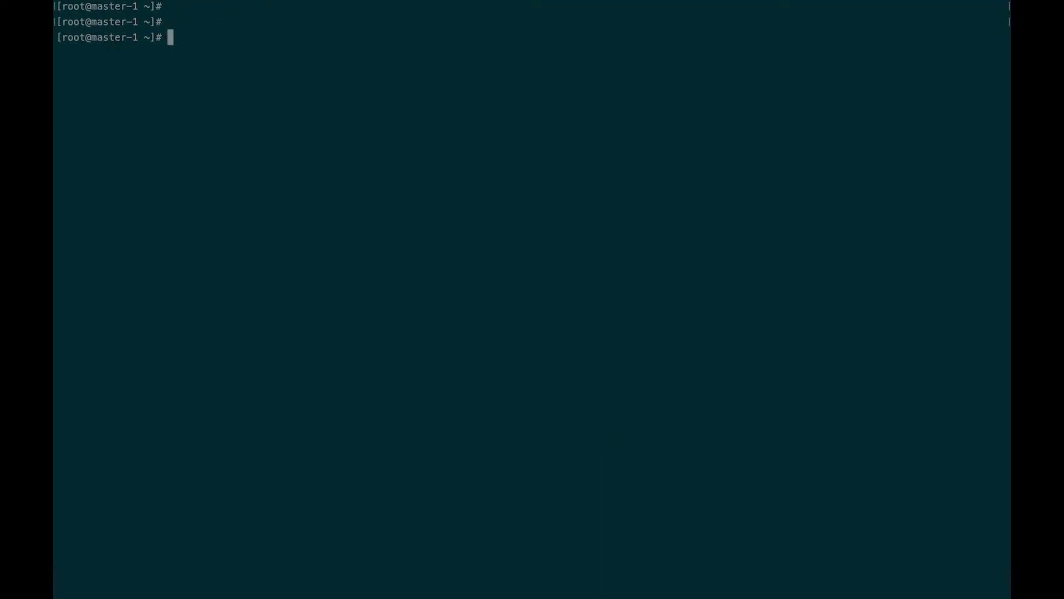
type("oc login -u db-ops")
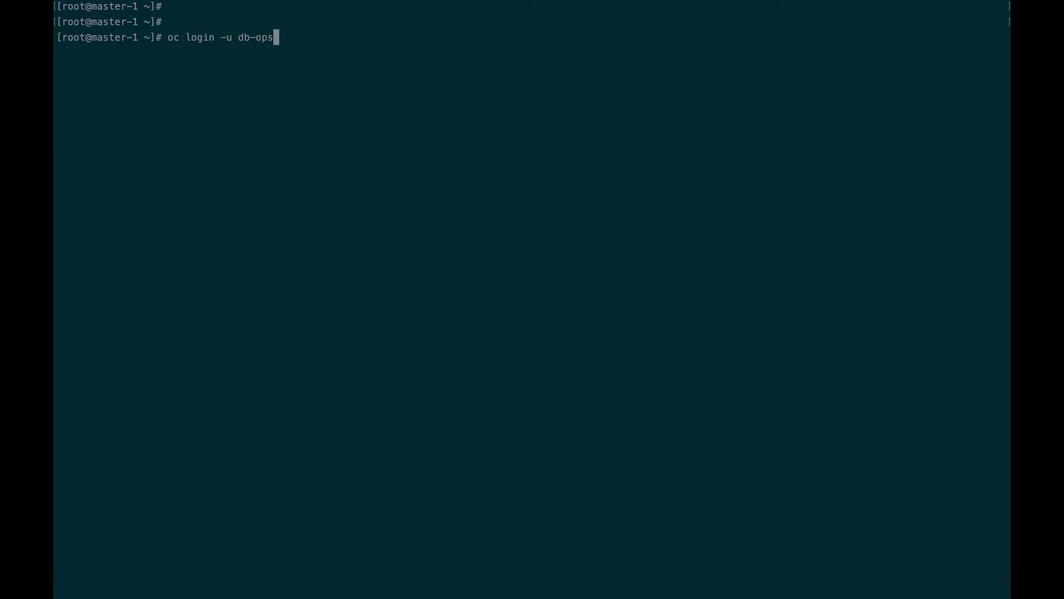
key("Return")
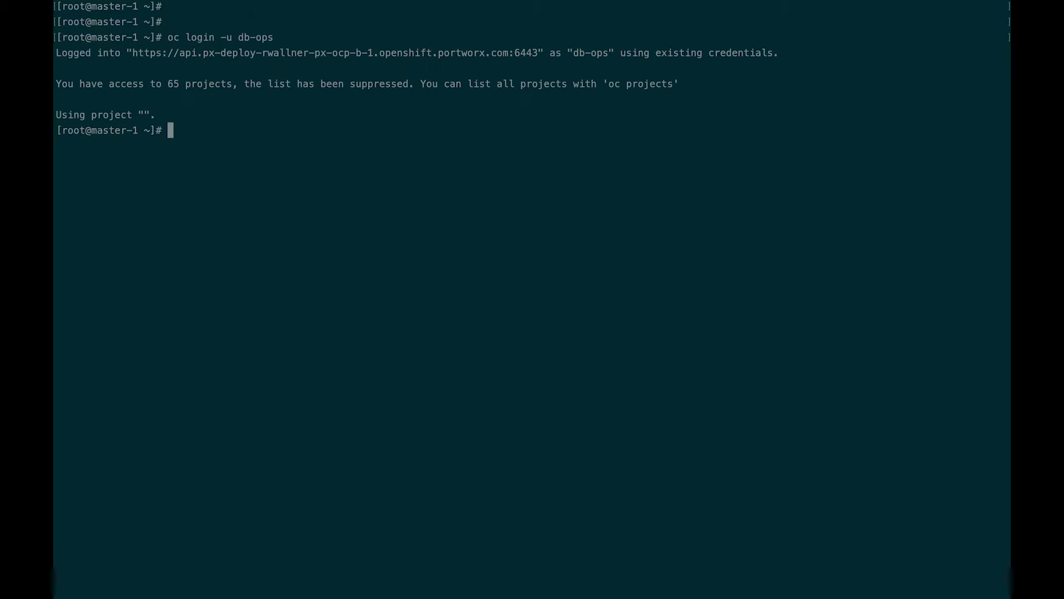
key("ctrl+Left")
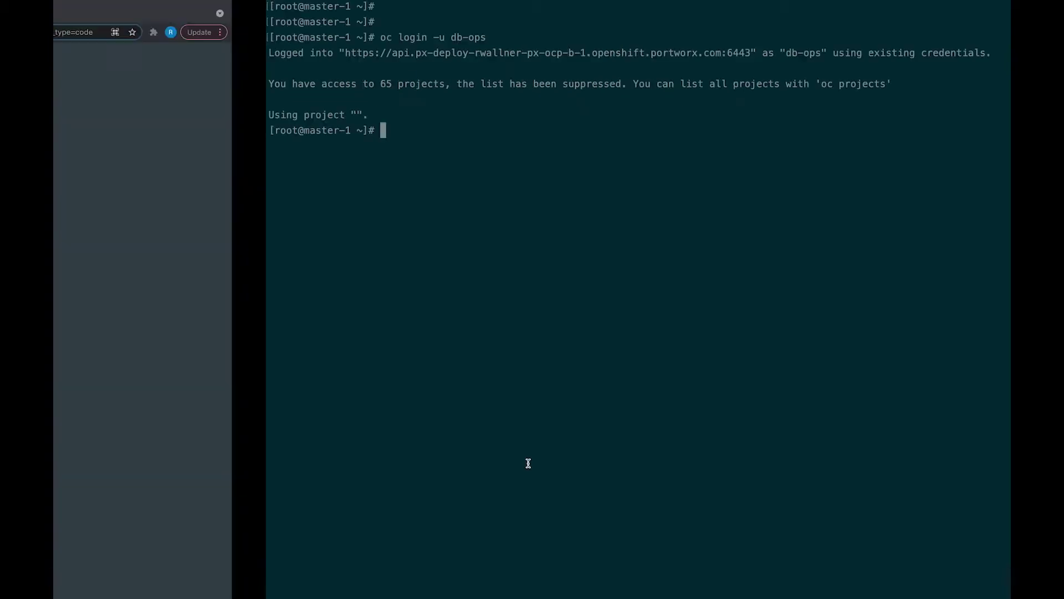
Step: Log in to the OpenShift console as db-ops with my_htpasswd_provider
left_click(129, 15)
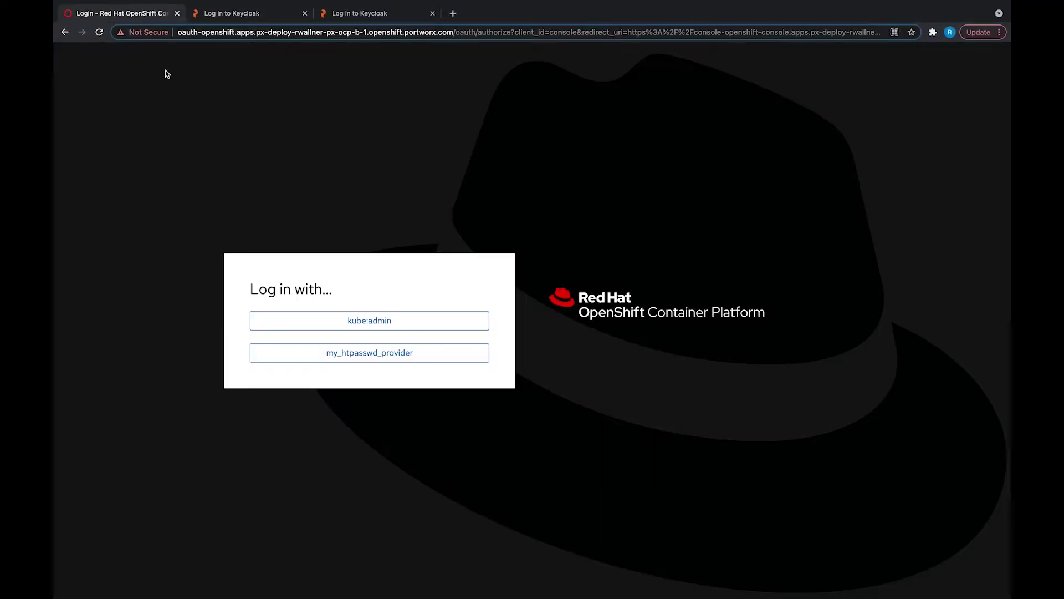
left_click(371, 359)
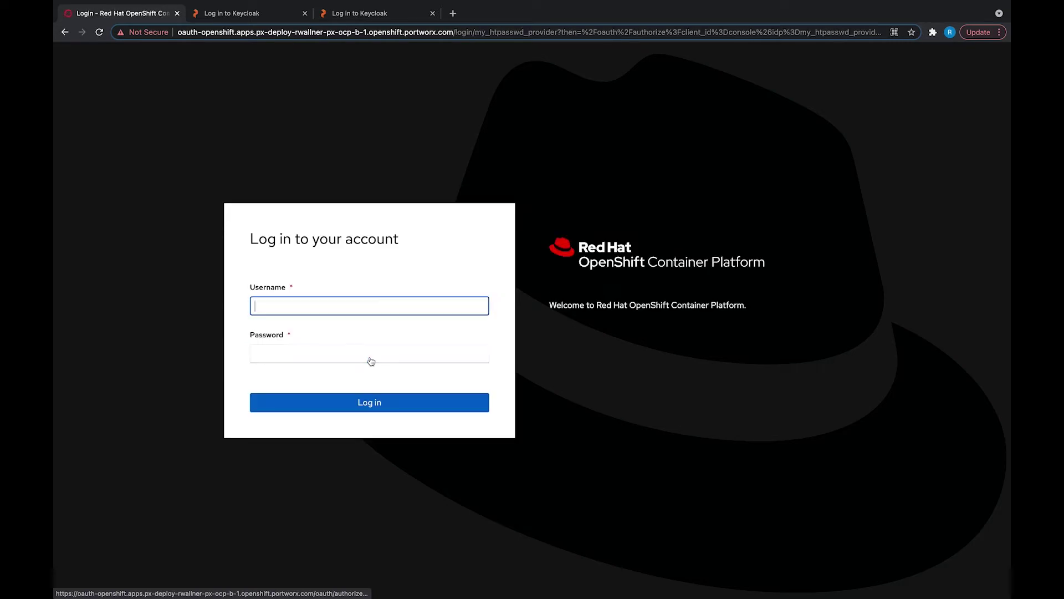
type("db-ops")
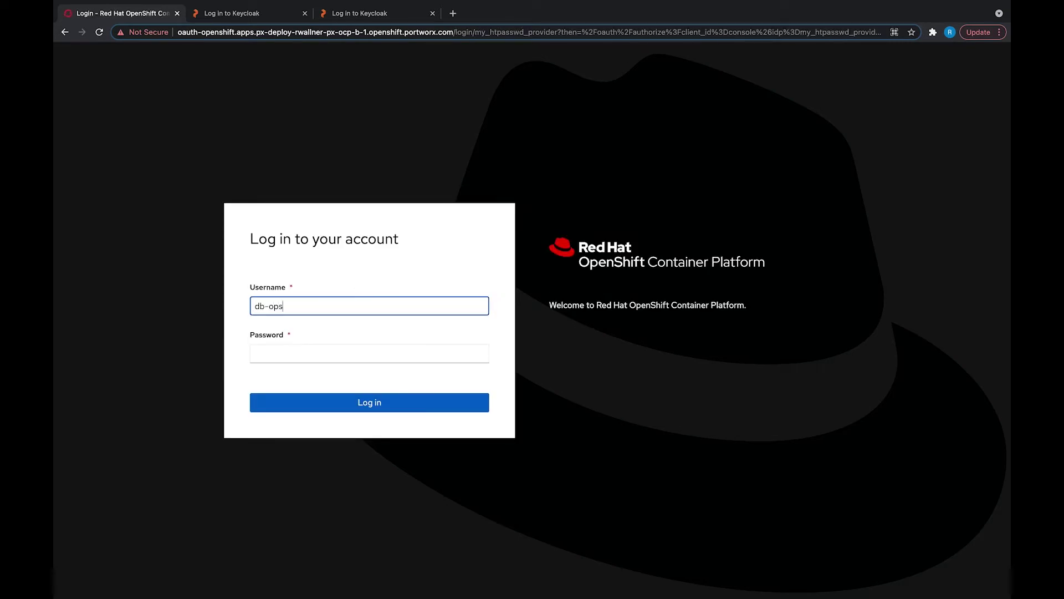
key("Tab")
type("••••••••")
key("Return")
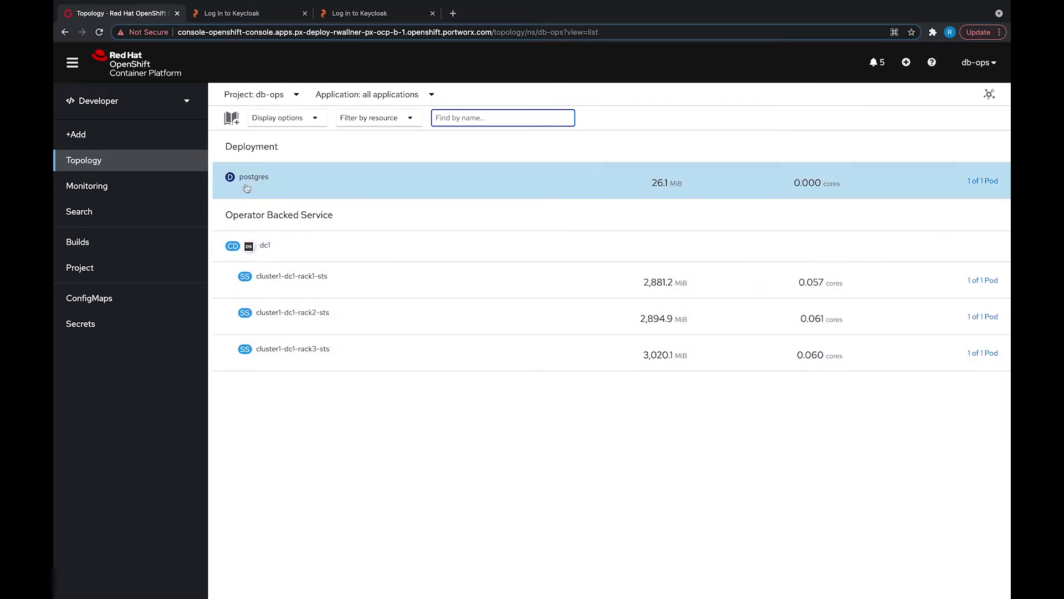
Step: Switch to the Administrator perspective and list the PersistentVolumeClaims, including postgres-data
left_click(187, 101)
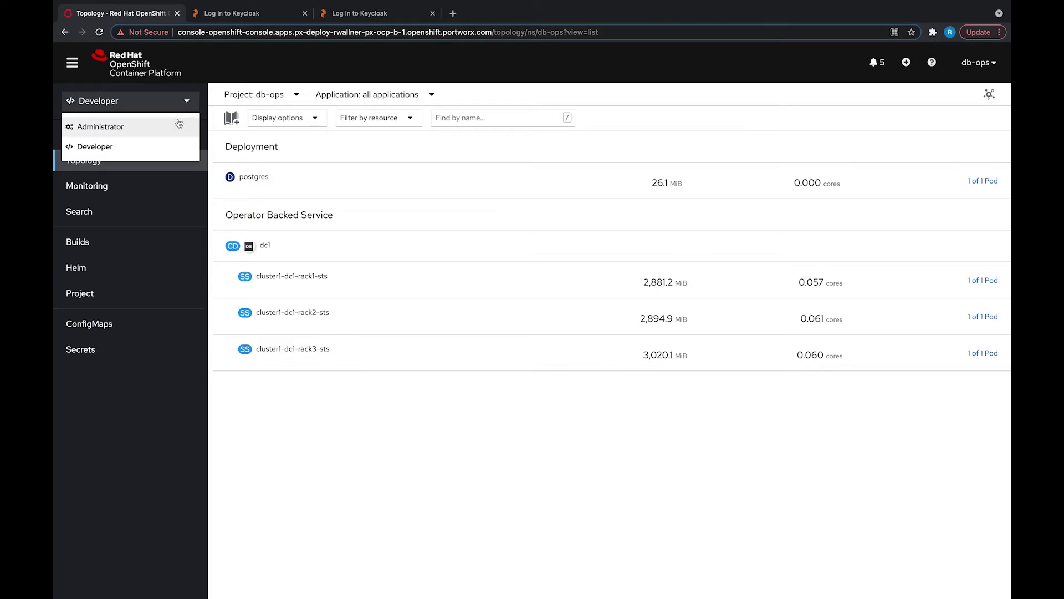
left_click(178, 125)
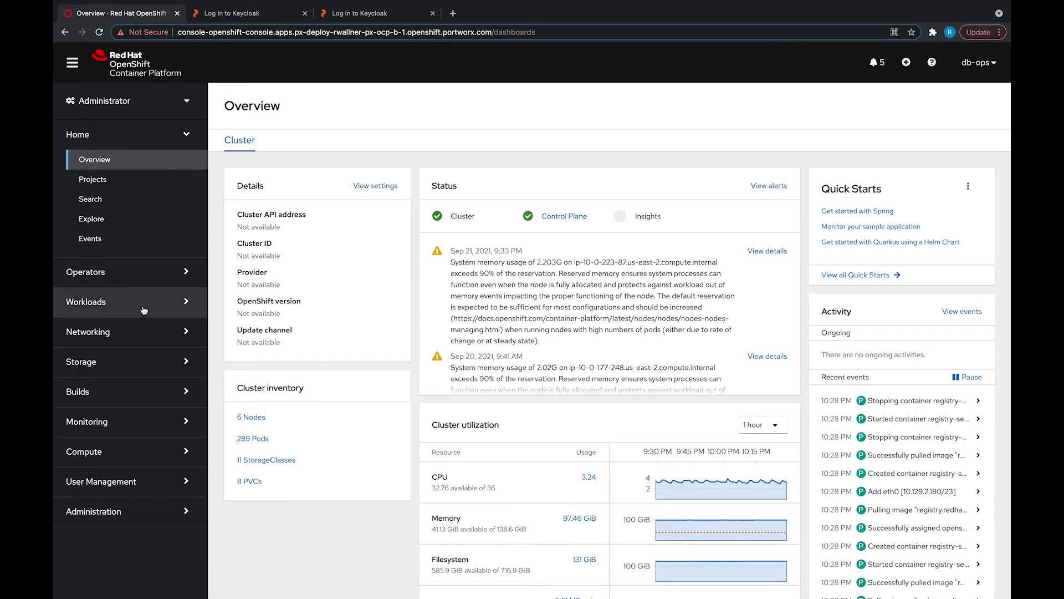
left_click(139, 362)
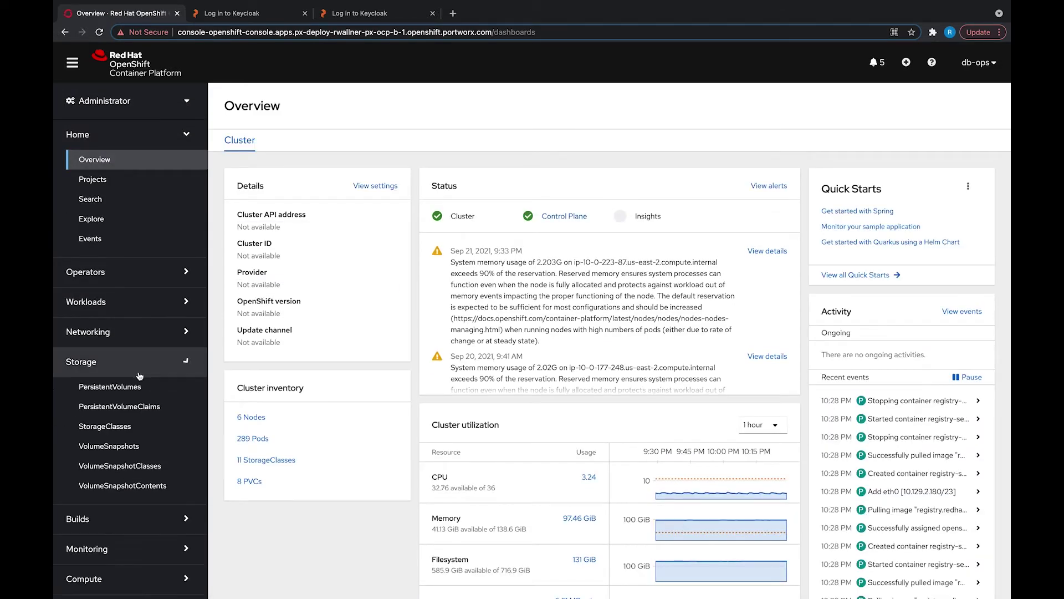
left_click(134, 408)
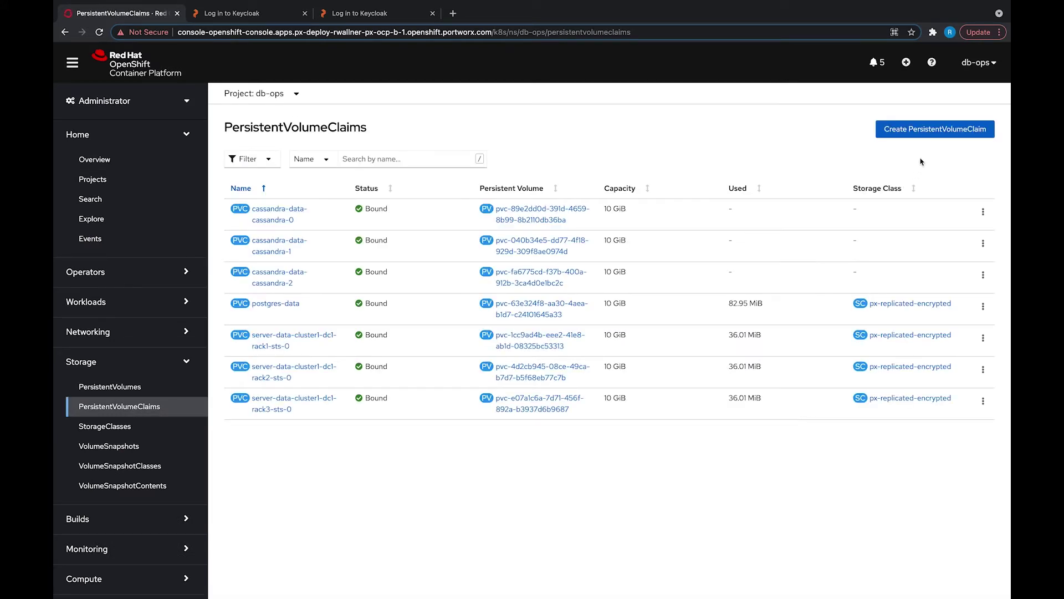
Step: Start a new PVC and inspect postgres-data's actions, backing out of both
left_click(923, 132)
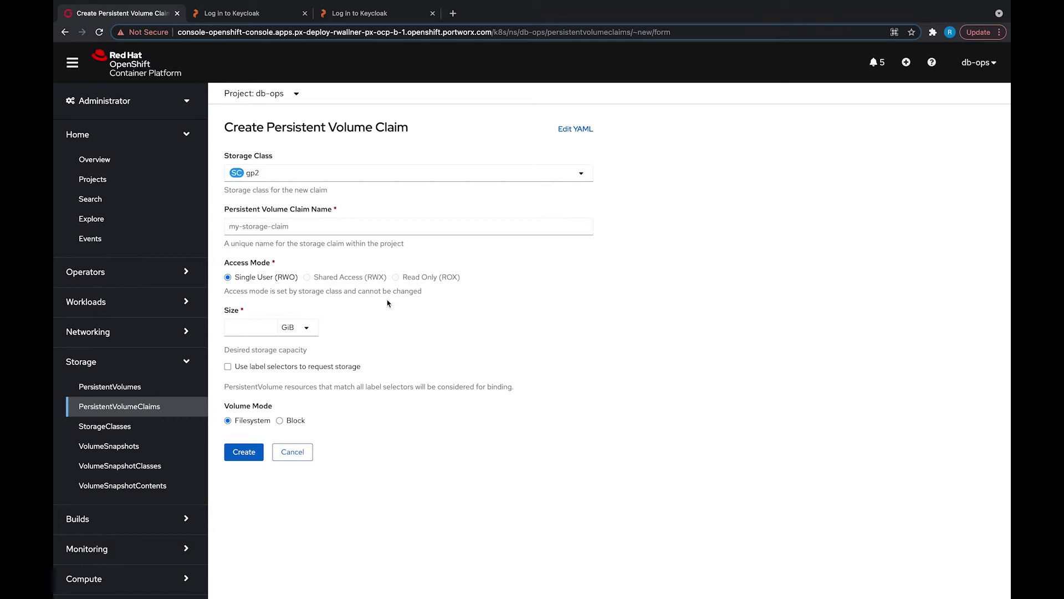
left_click(169, 406)
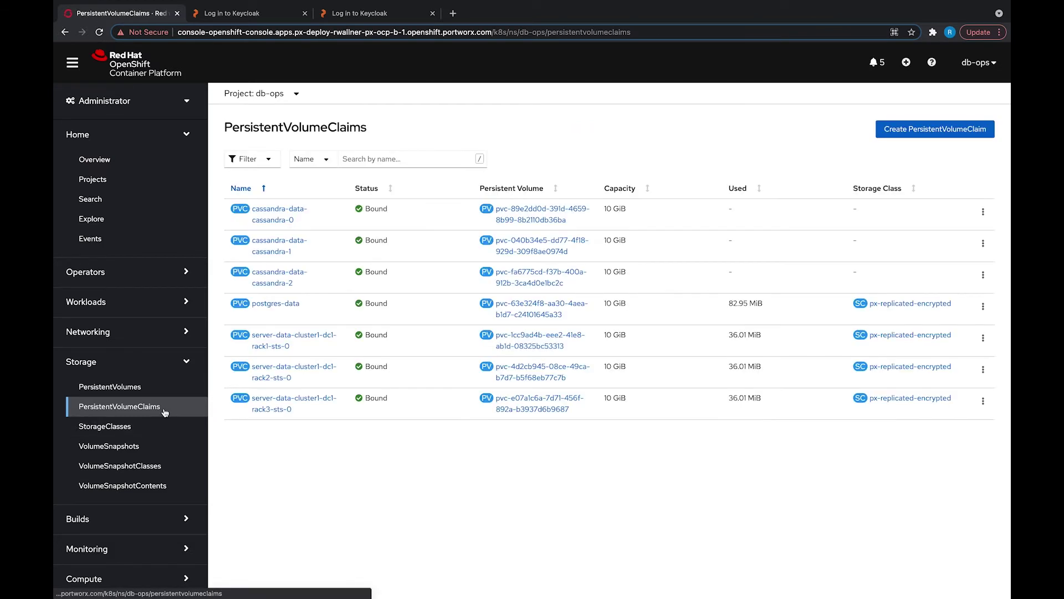
left_click(983, 306)
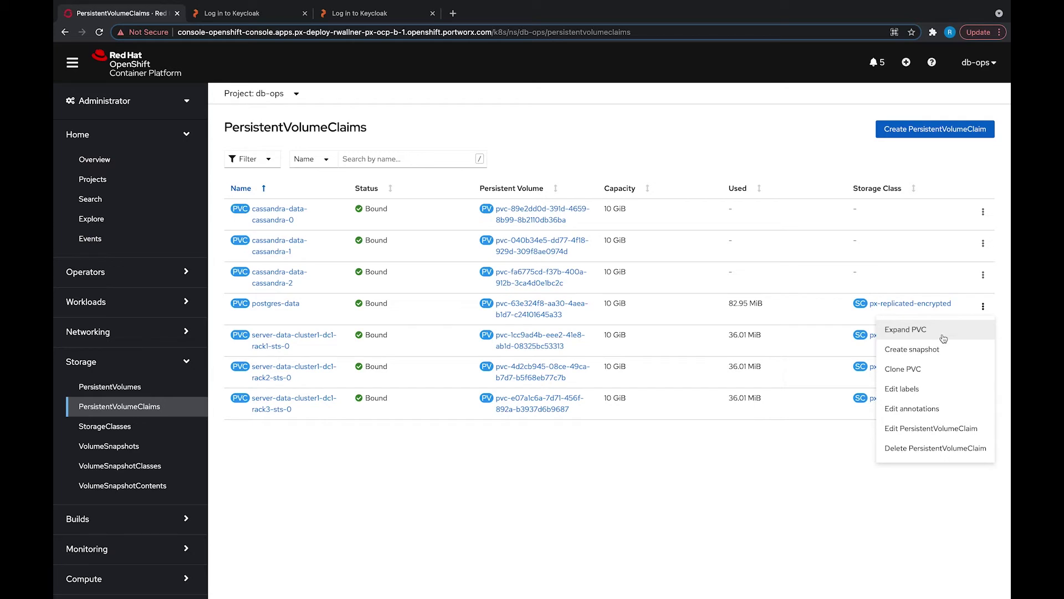
left_click(758, 484)
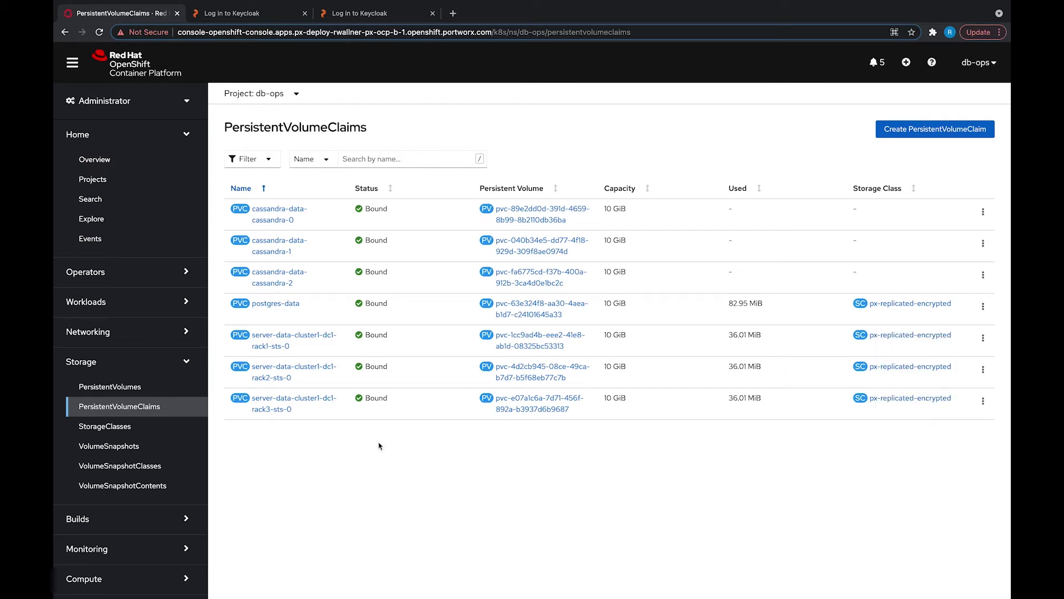
Step: Switch to the analytics project and inspect its postgres-data claim and postgres pod
left_click(288, 95)
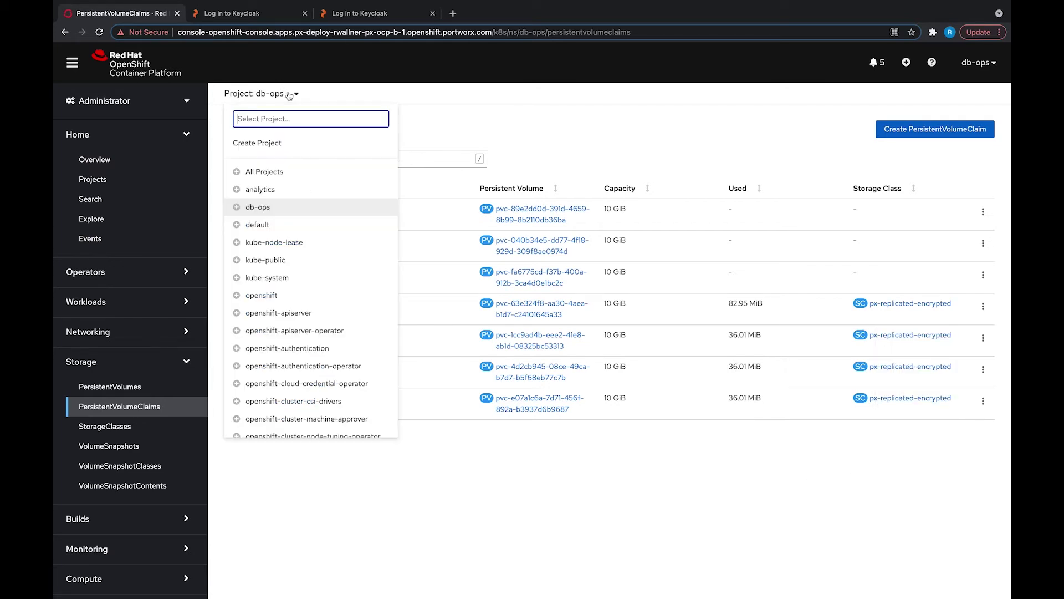
left_click(292, 192)
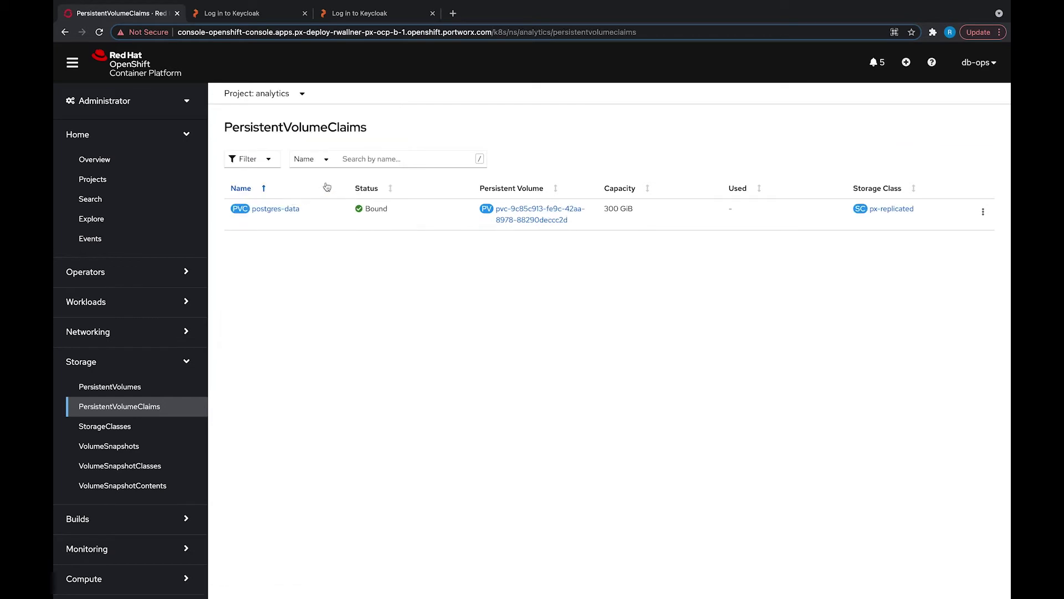
left_click(983, 212)
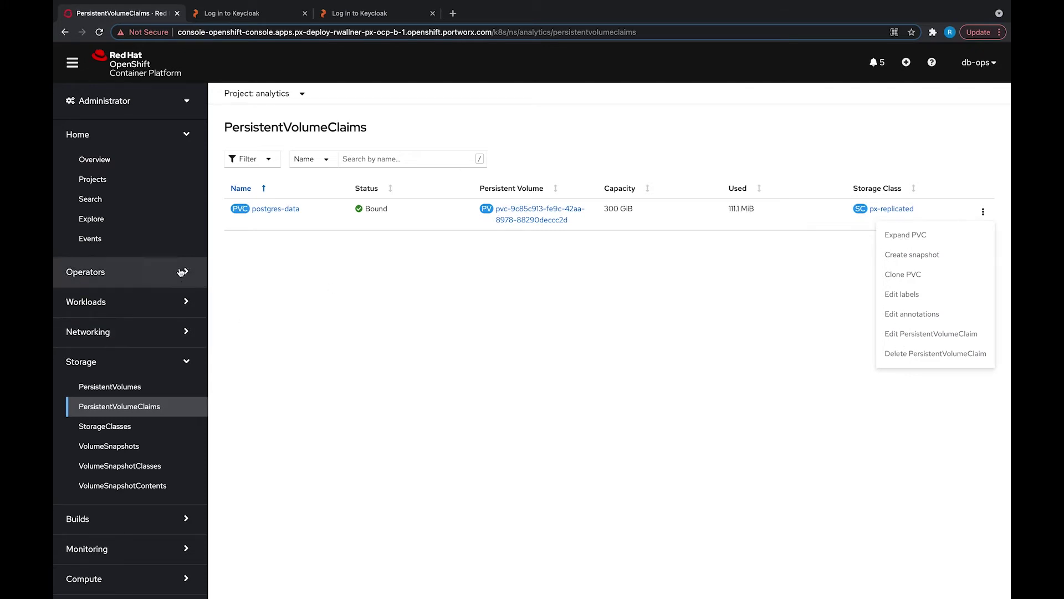
left_click(183, 301)
left_click(164, 325)
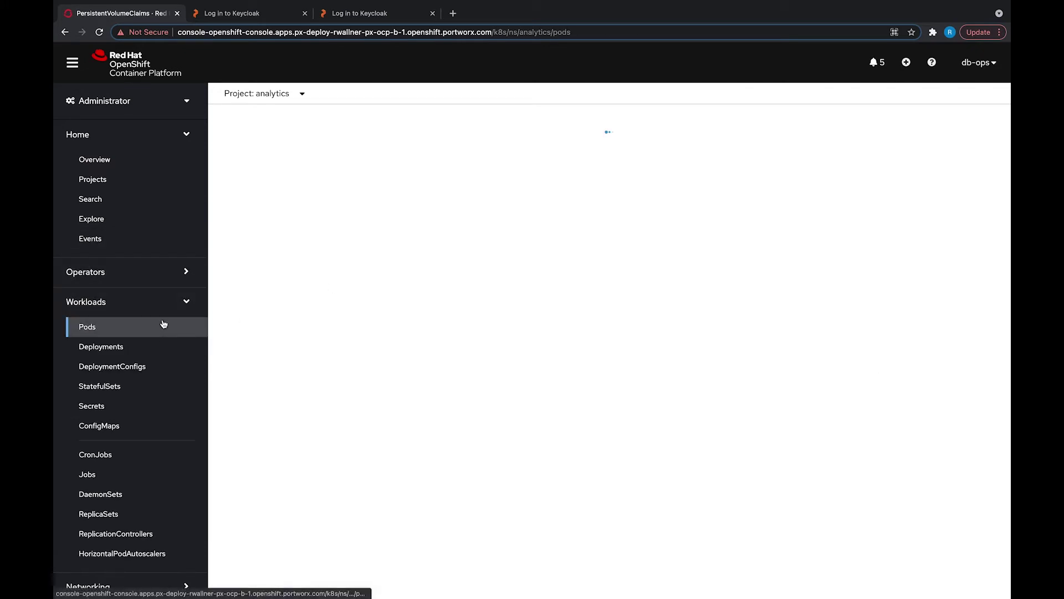
left_click(982, 212)
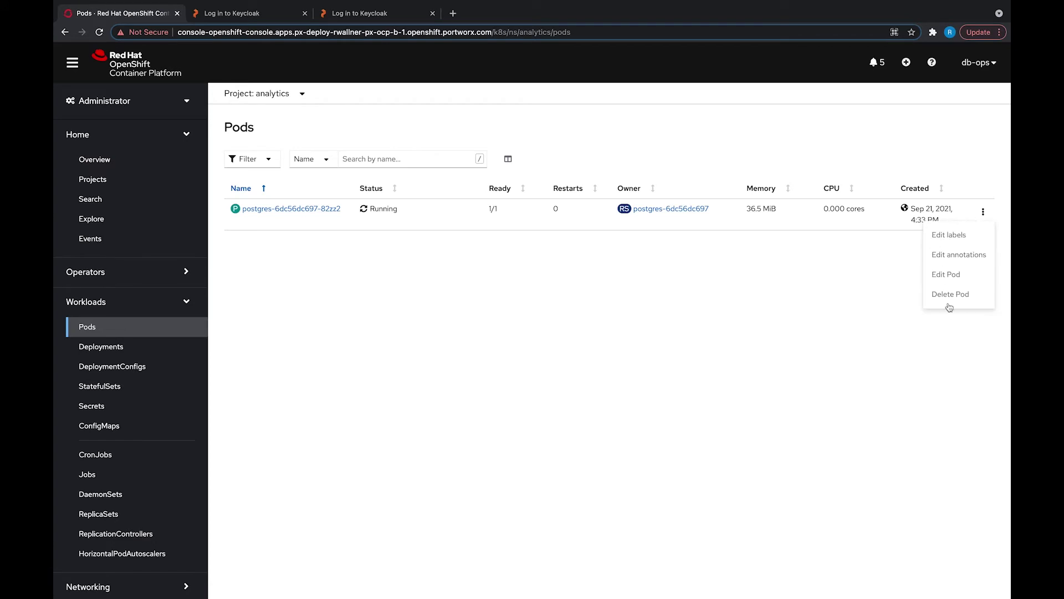
Step: Show the db-ops project's four running pods, opening and closing a pod's actions
left_click(298, 94)
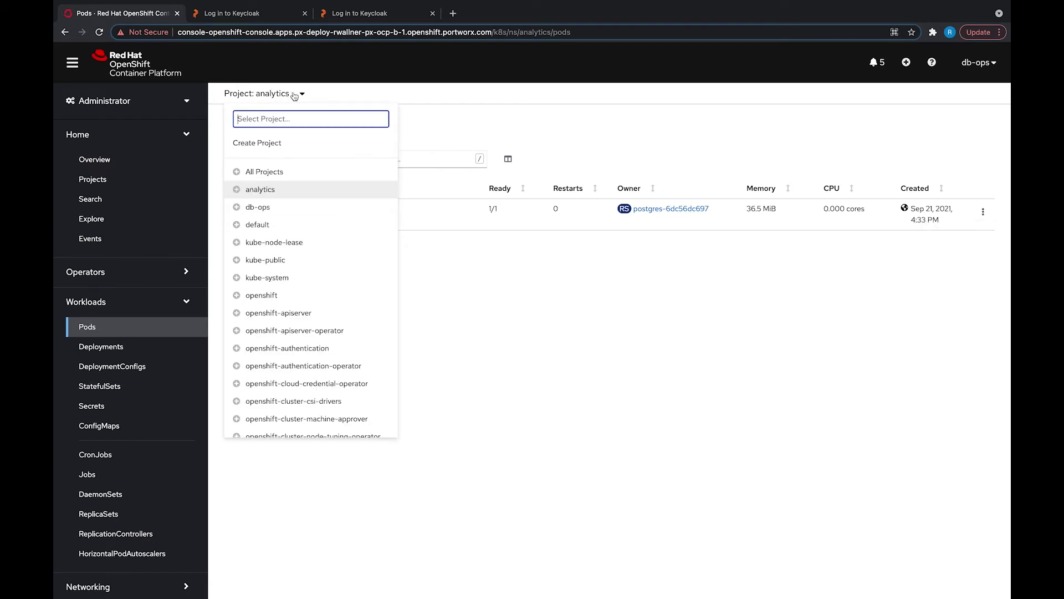
left_click(276, 207)
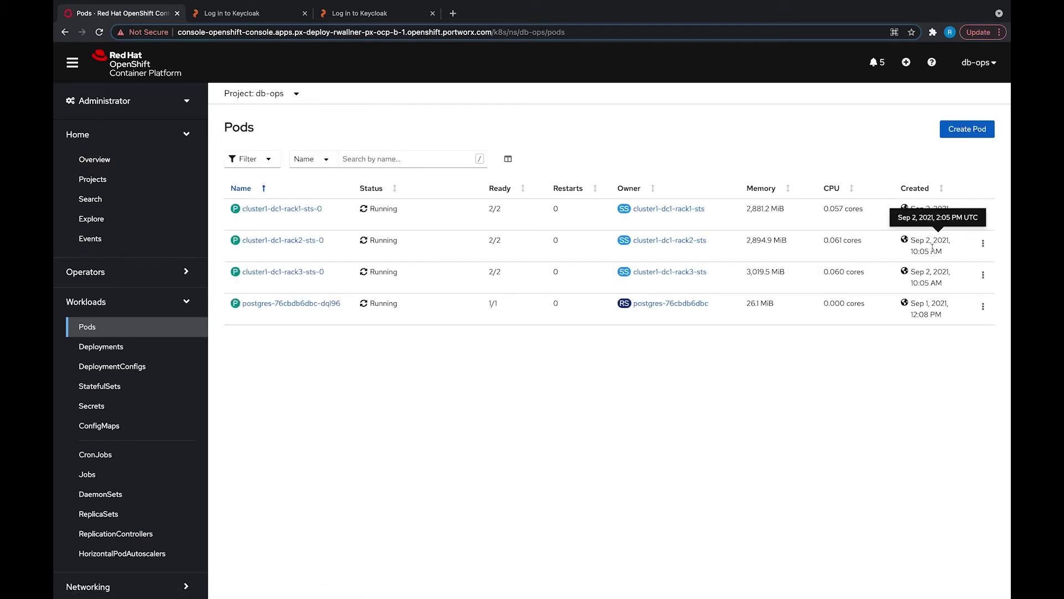
left_click(982, 213)
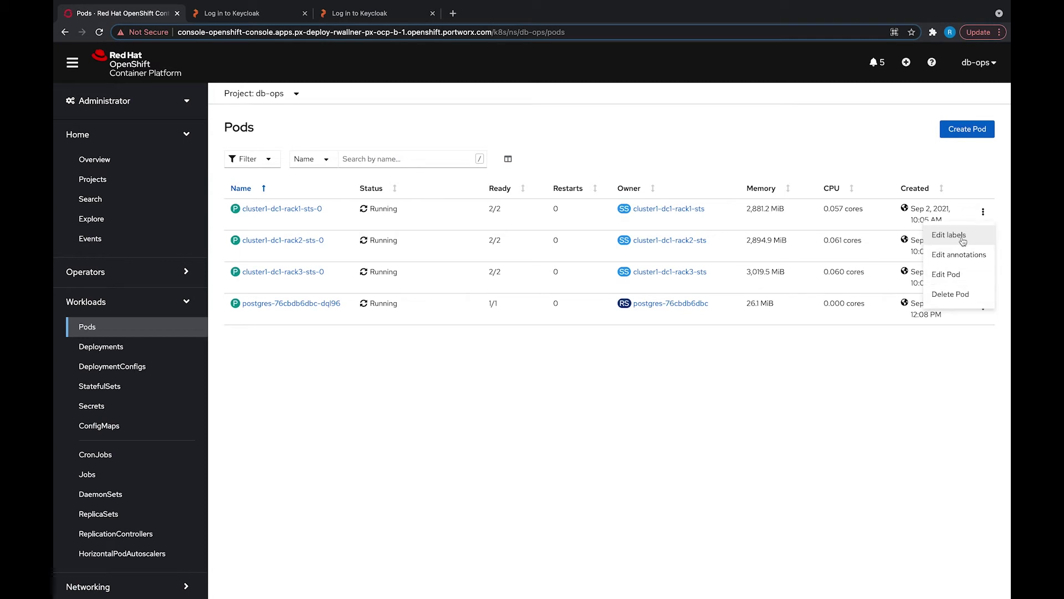
key("Escape")
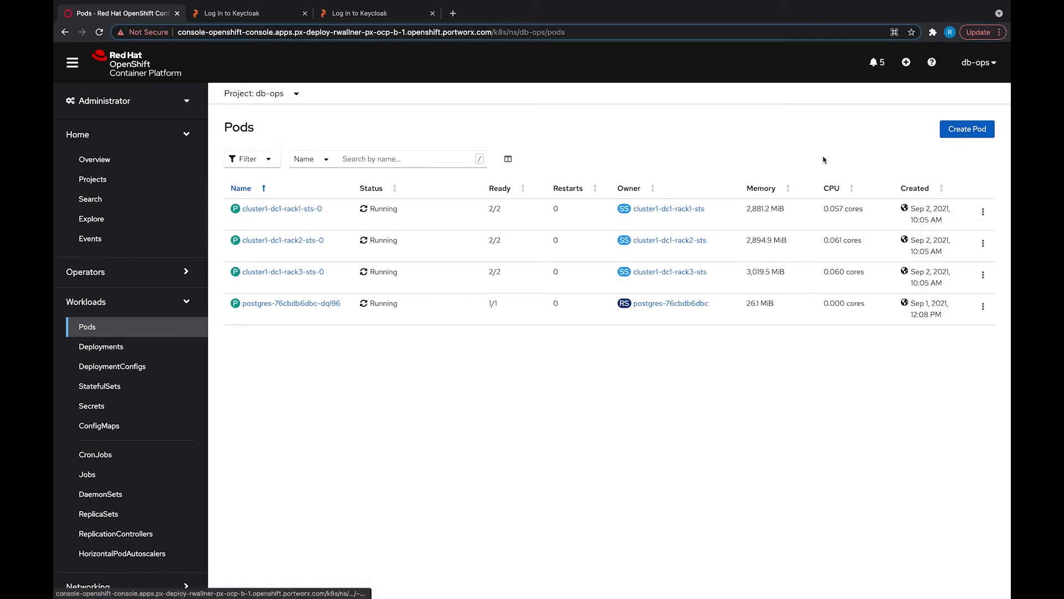
Step: Sign in to PX-Central on the Portworx page as the dbops user
left_click(267, 18)
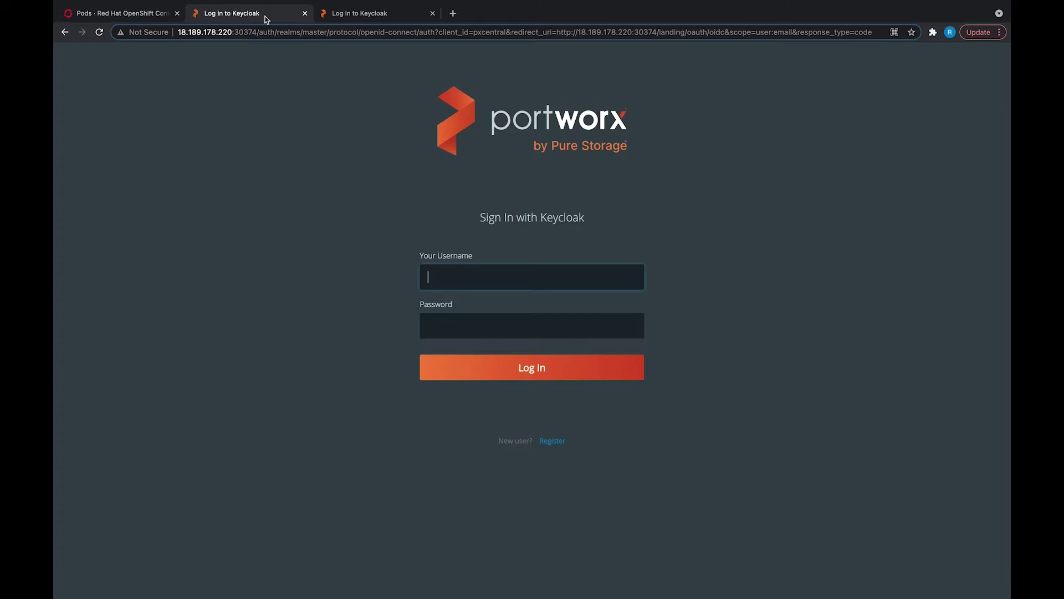
type("dbops")
key("Tab")
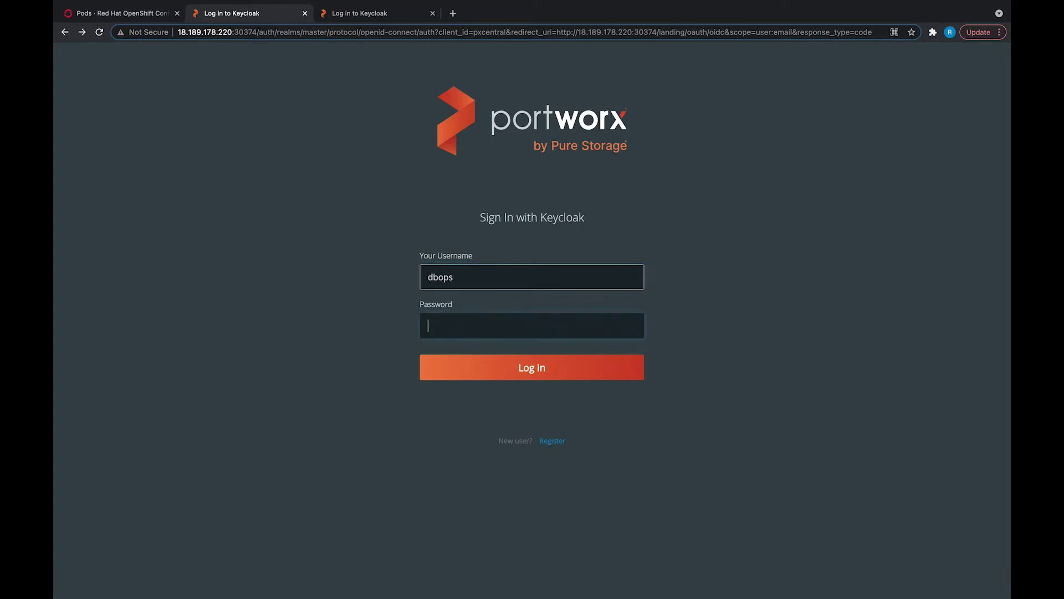
type("•••••••••")
key("Return")
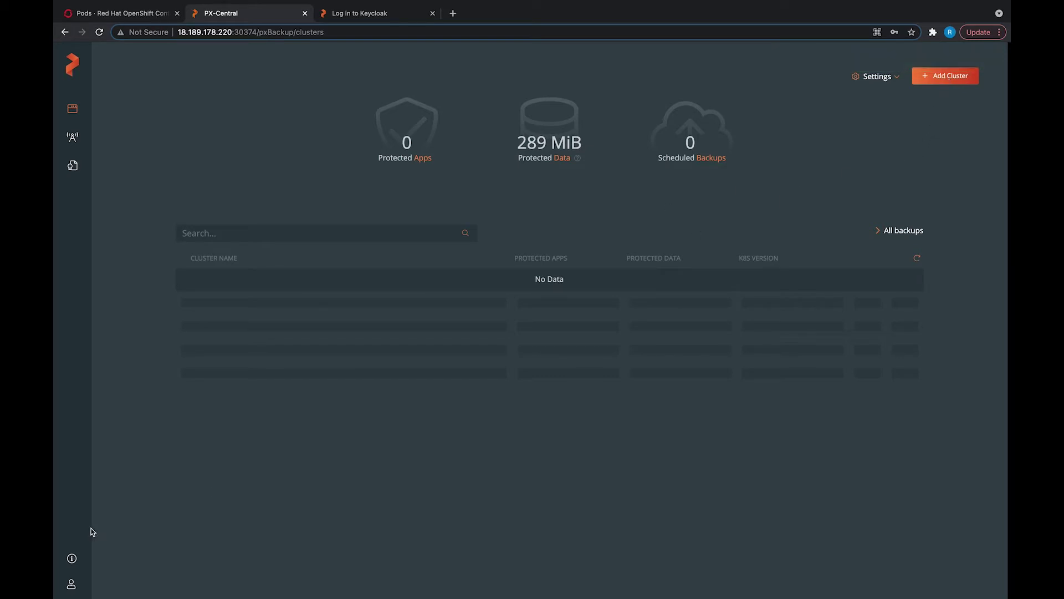
Step: Check the profile's OIDC provider, USER role and db-ops group, then return to clusters
left_click(71, 585)
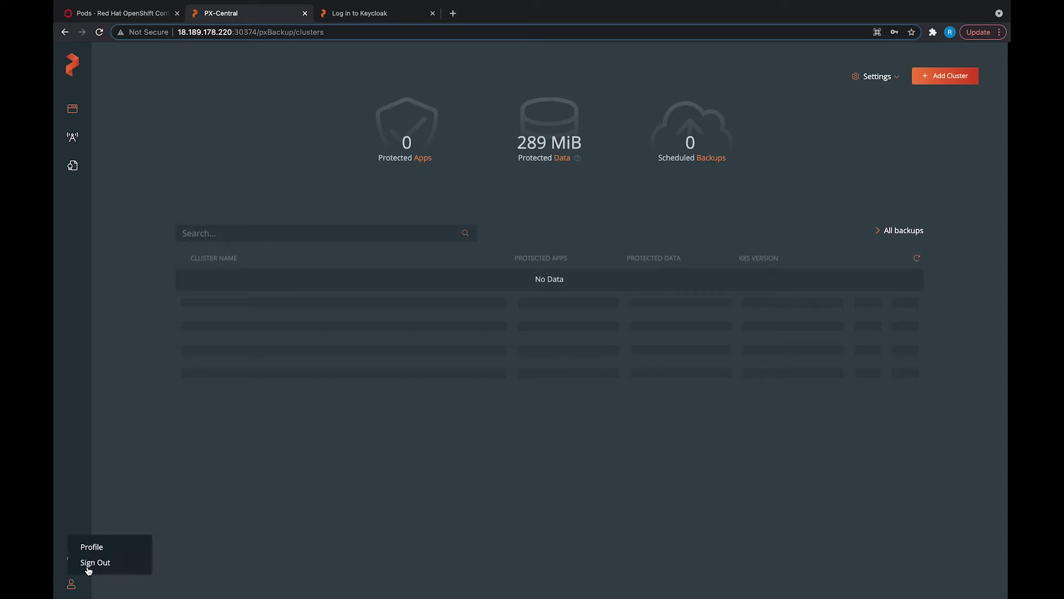
left_click(90, 546)
left_click_drag(556, 186, 592, 190)
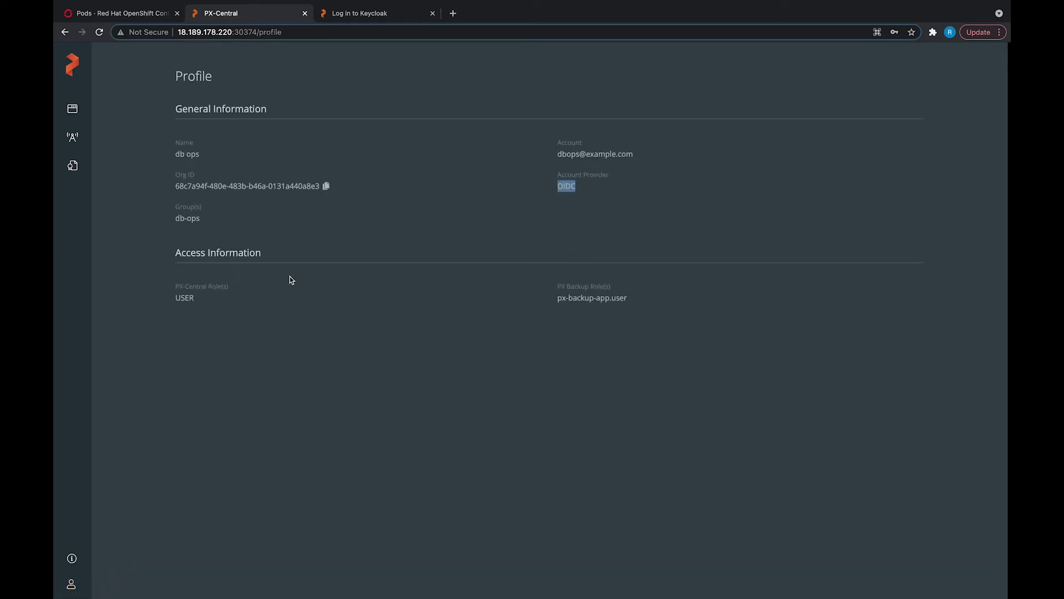
left_click_drag(174, 296, 240, 301)
left_click(238, 297)
left_click_drag(174, 218, 228, 220)
left_click(227, 219)
left_click(72, 109)
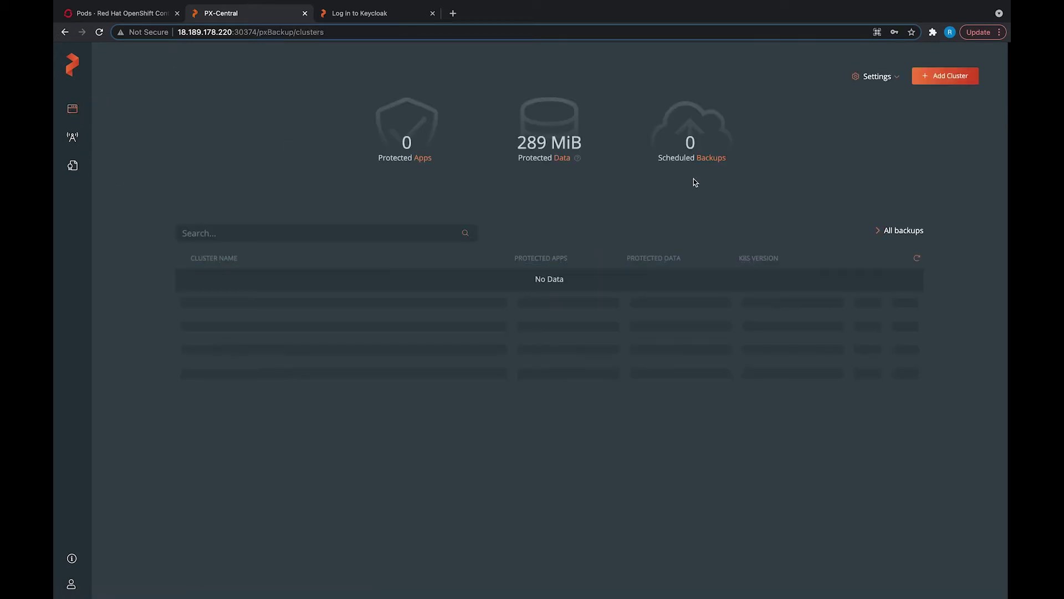
Step: Start adding a Kubernetes cluster and name it db-ops-c1
left_click(935, 83)
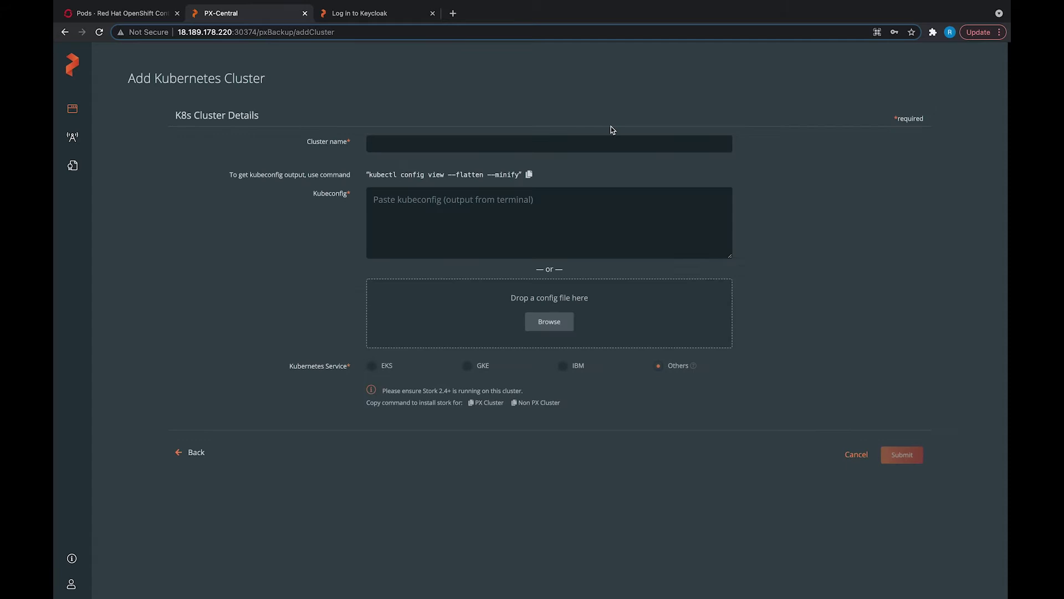
left_click(566, 145)
type("db-ops-c")
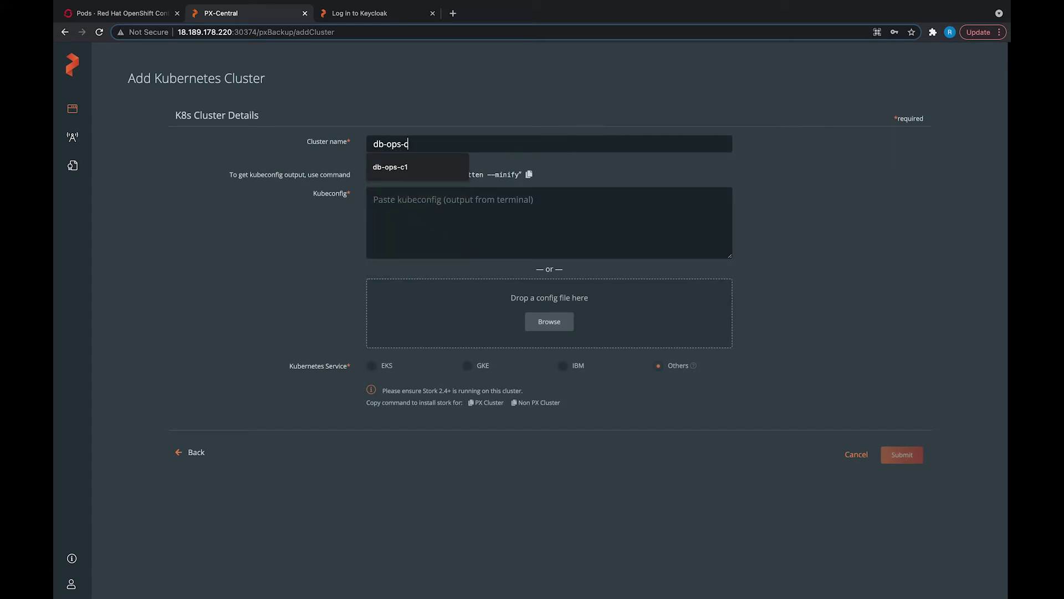
type("1")
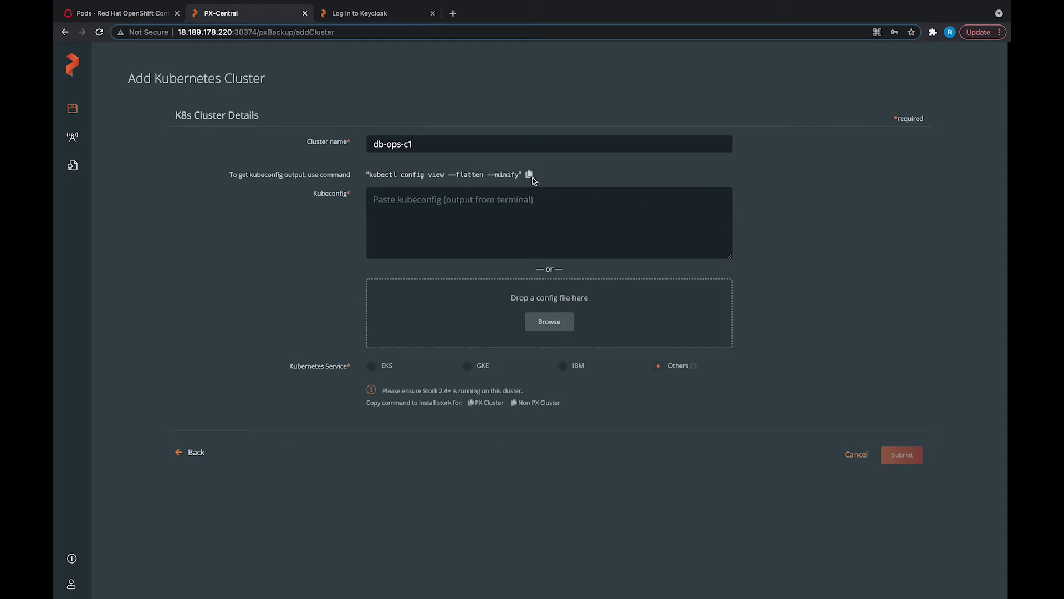
Step: Run the copied kubectl command in the terminal to generate the kubeconfig output
left_click(530, 175)
key("super+Tab")
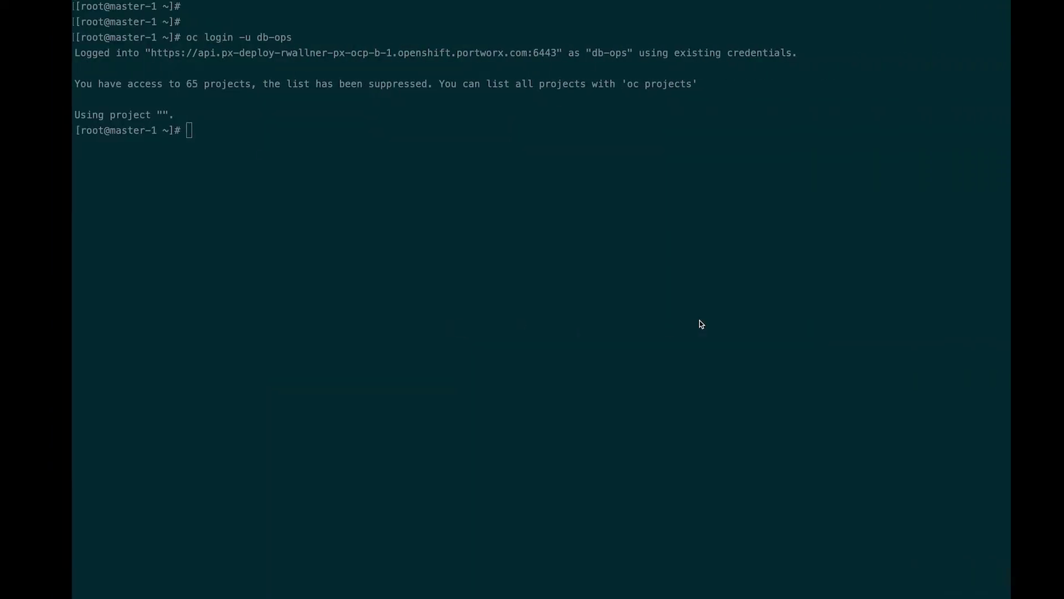
key("super+v")
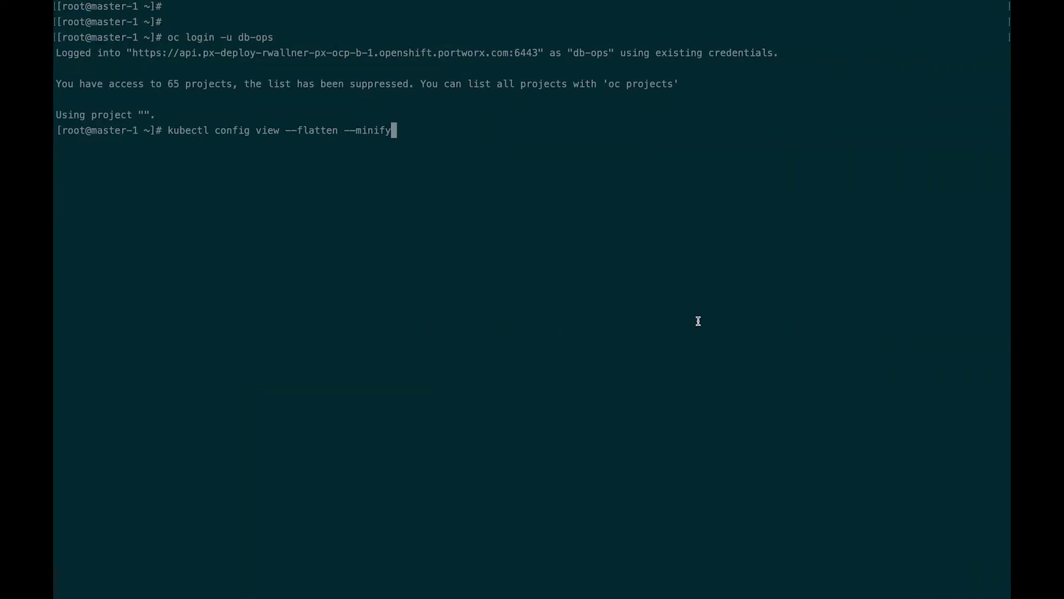
key("Return")
scroll(544, 340, "up", 15)
scroll(226, 595, "down", 3)
scroll(227, 595, "down", 10)
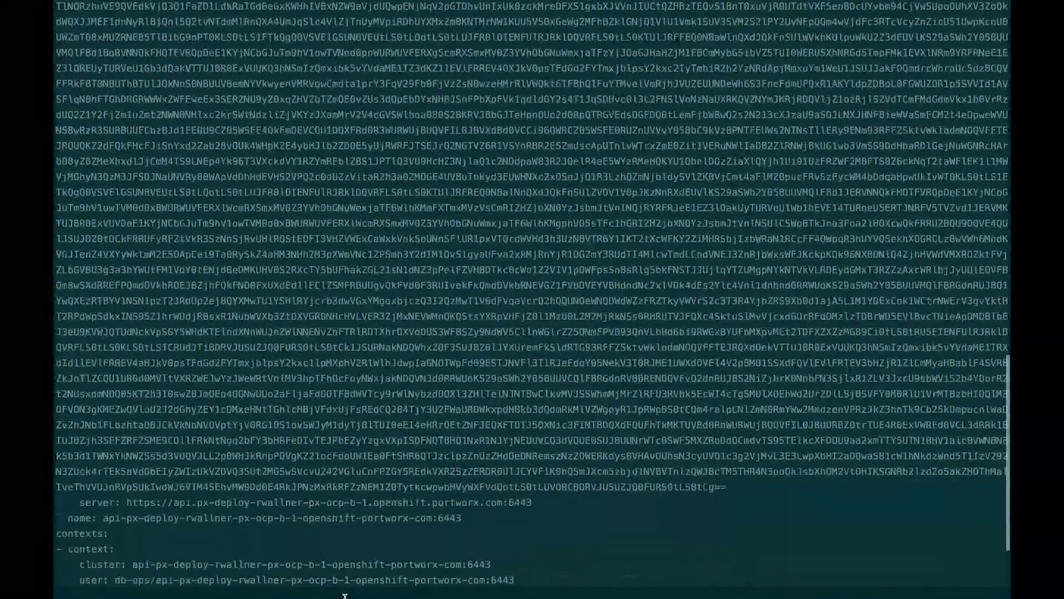
key("super+Tab")
left_click(523, 220)
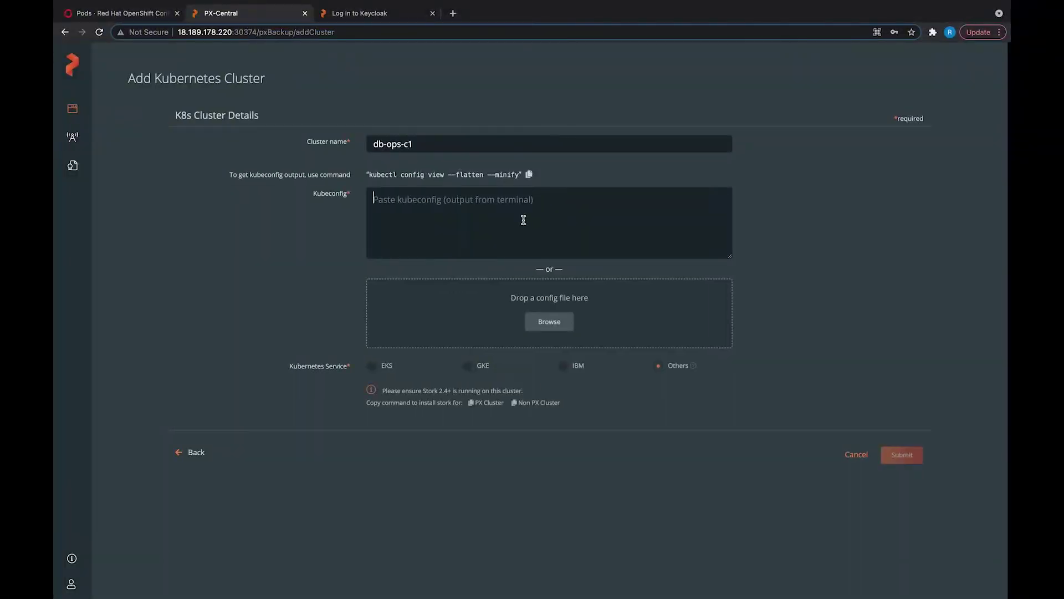
Step: Submit db-ops-c1 with its pasted kubeconfig, then tick the db-ops namespace for backup
key("super+v")
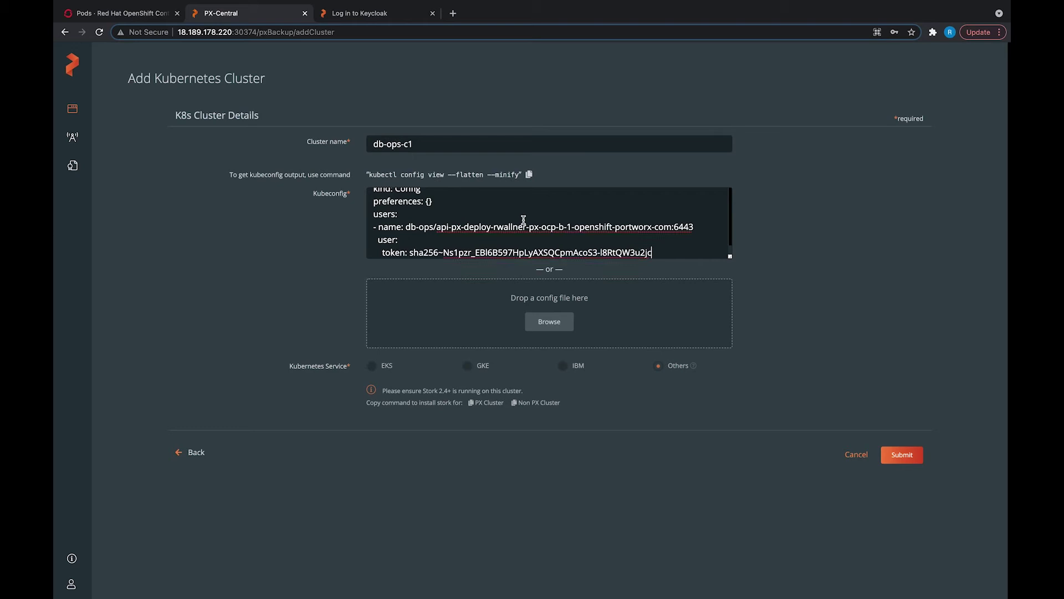
left_click(901, 452)
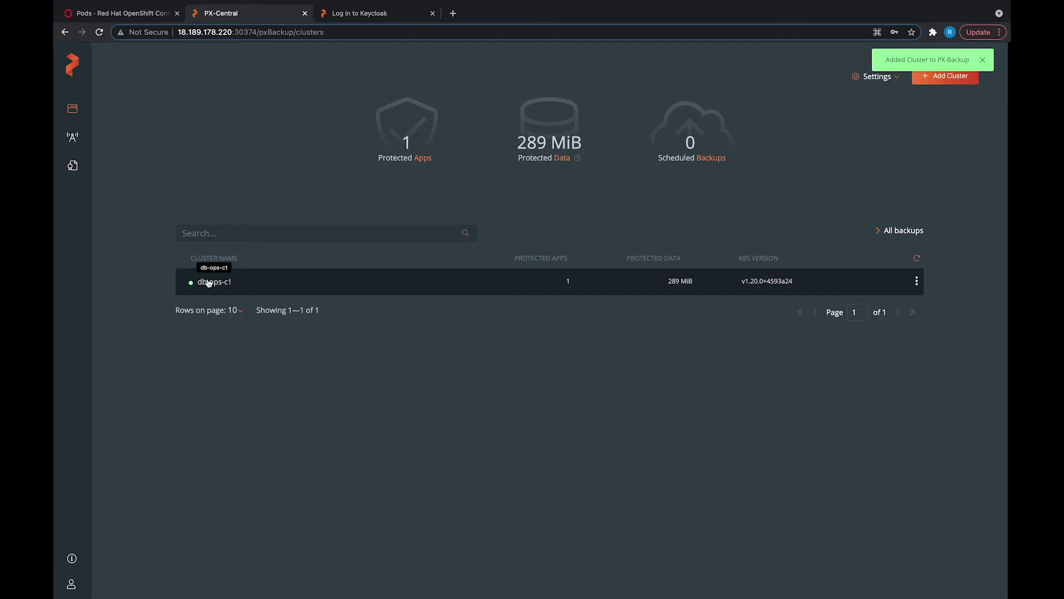
left_click(223, 288)
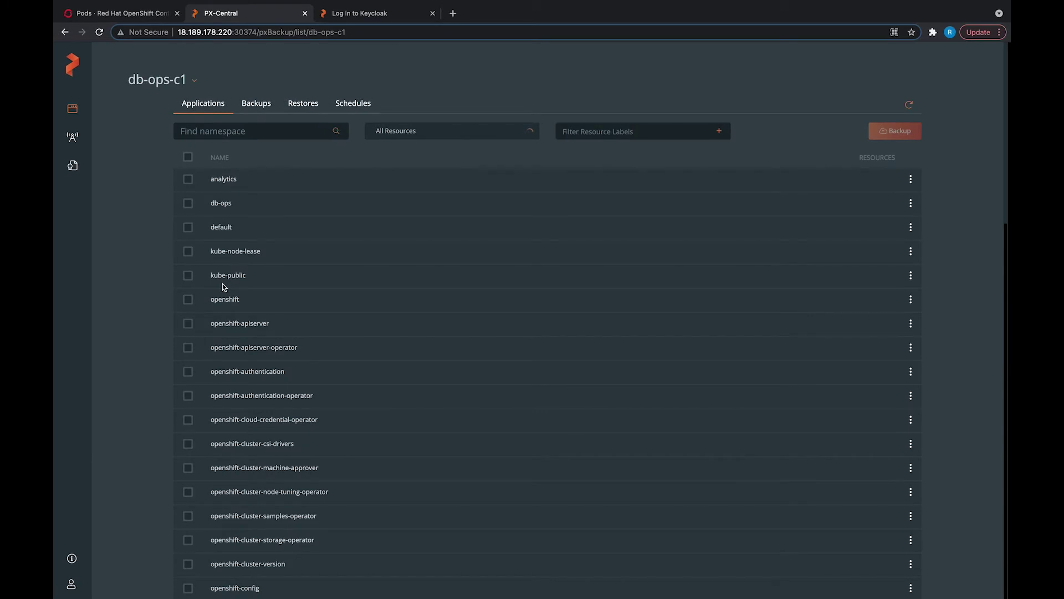
left_click(189, 204)
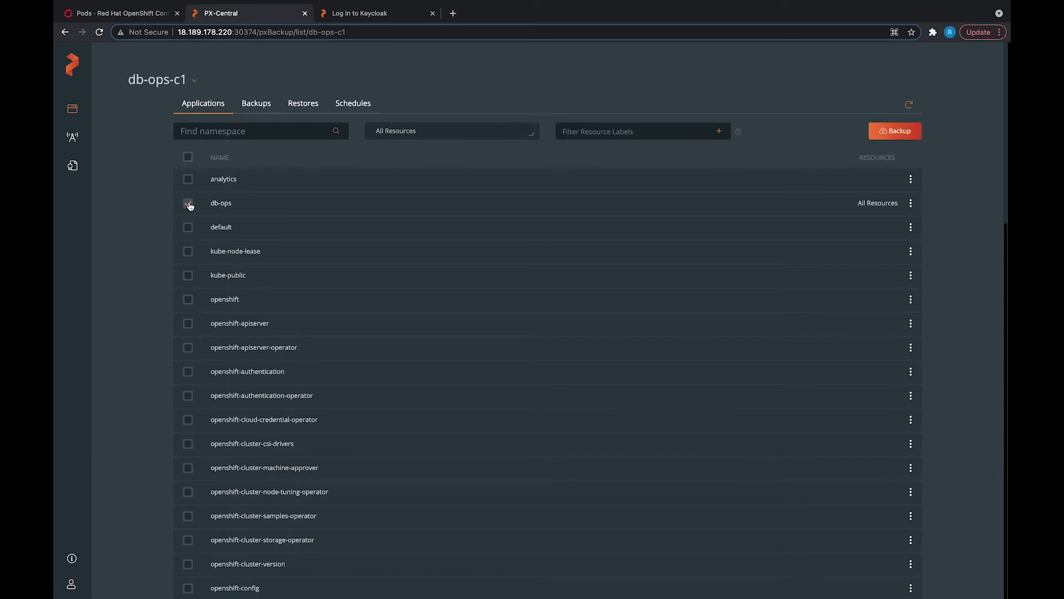
Step: Review the resource types listed under All Resources for the backup
left_click(527, 133)
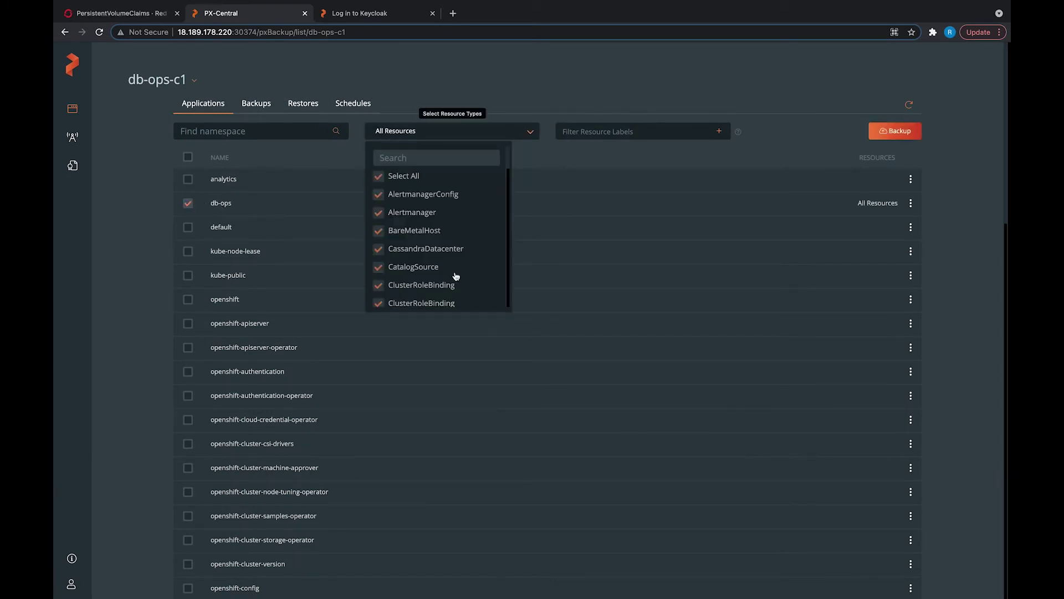
scroll(456, 276, "down", 10)
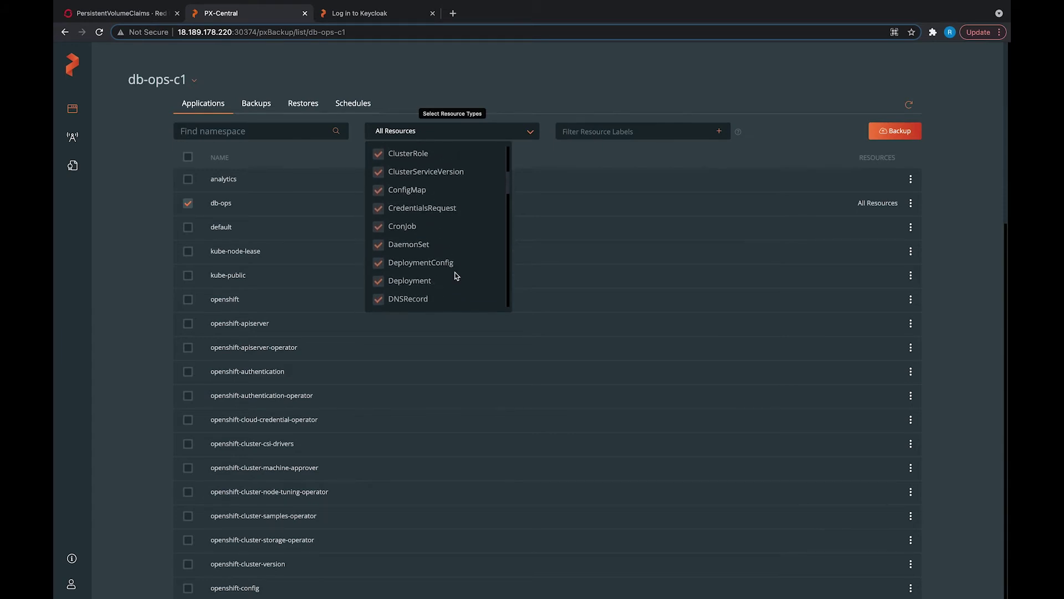
scroll(456, 276, "down", 5)
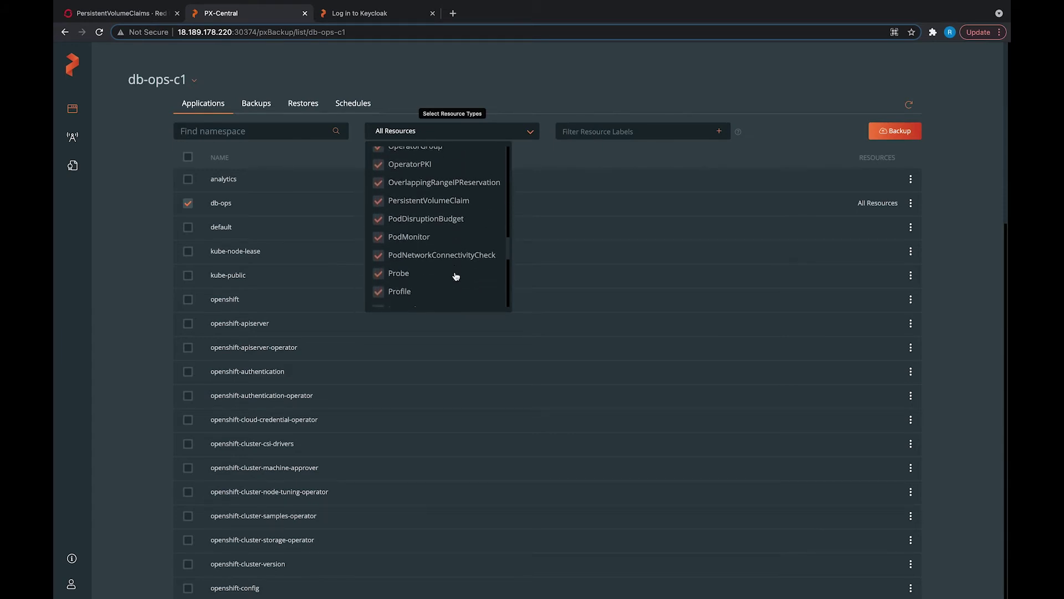
scroll(455, 276, "up", 15)
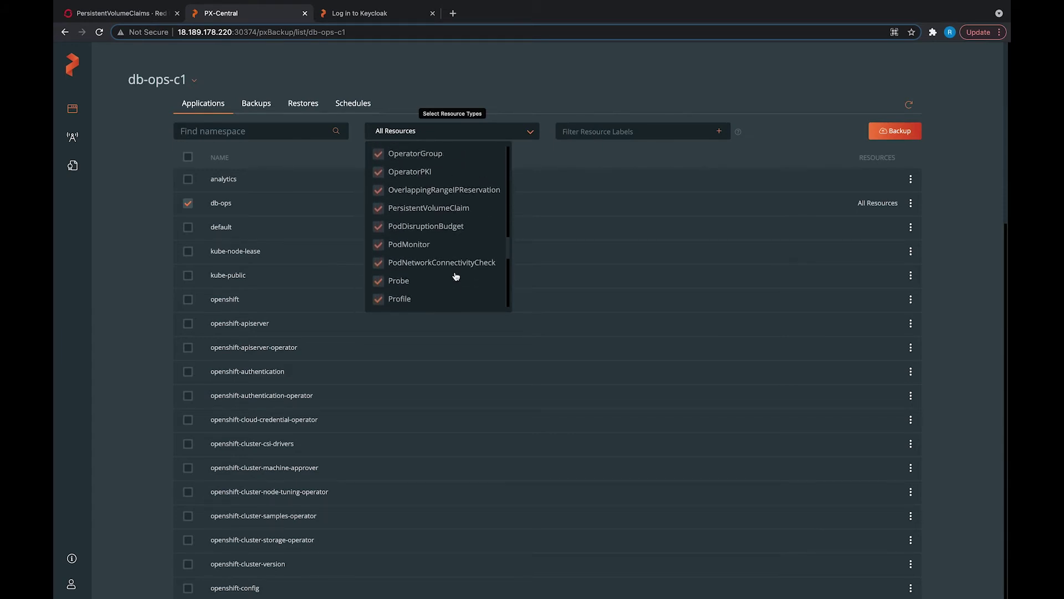
left_click(590, 161)
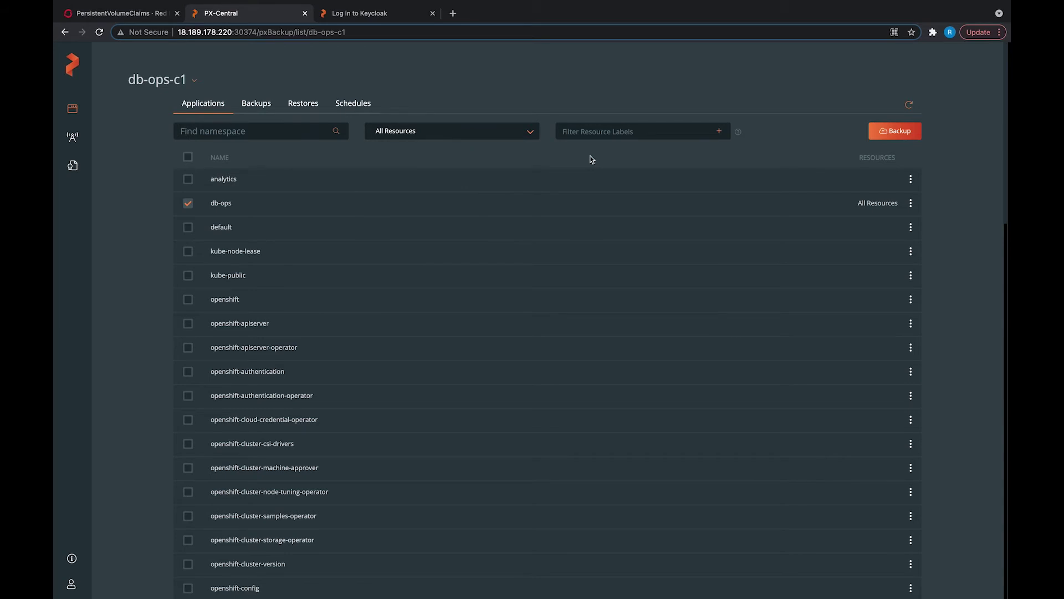
Step: Create backup db-ops-bk-003 of the db-ops namespace in the aws backup location
left_click(897, 133)
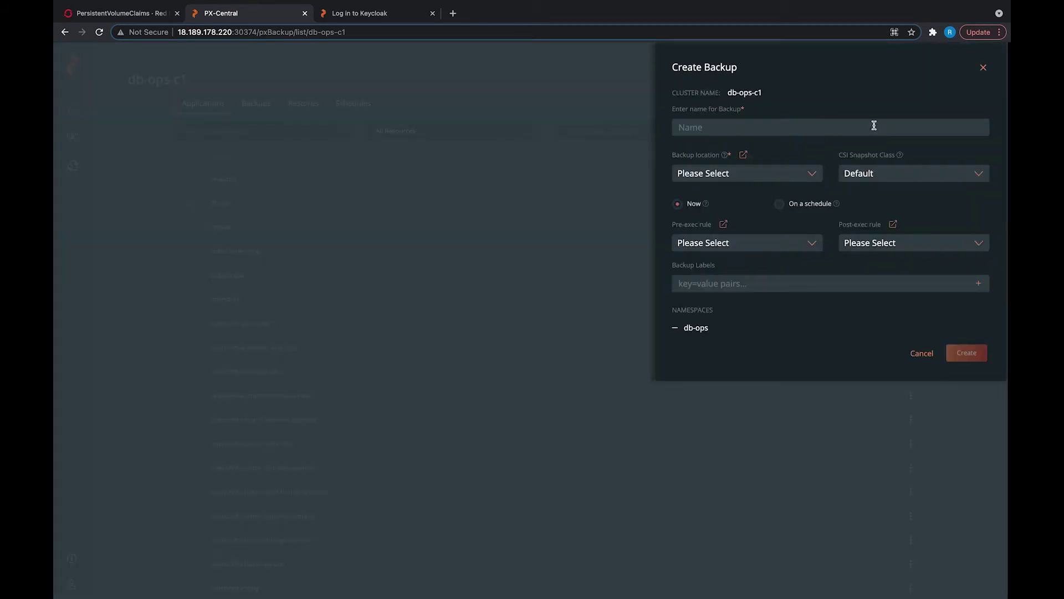
type("db-ops-")
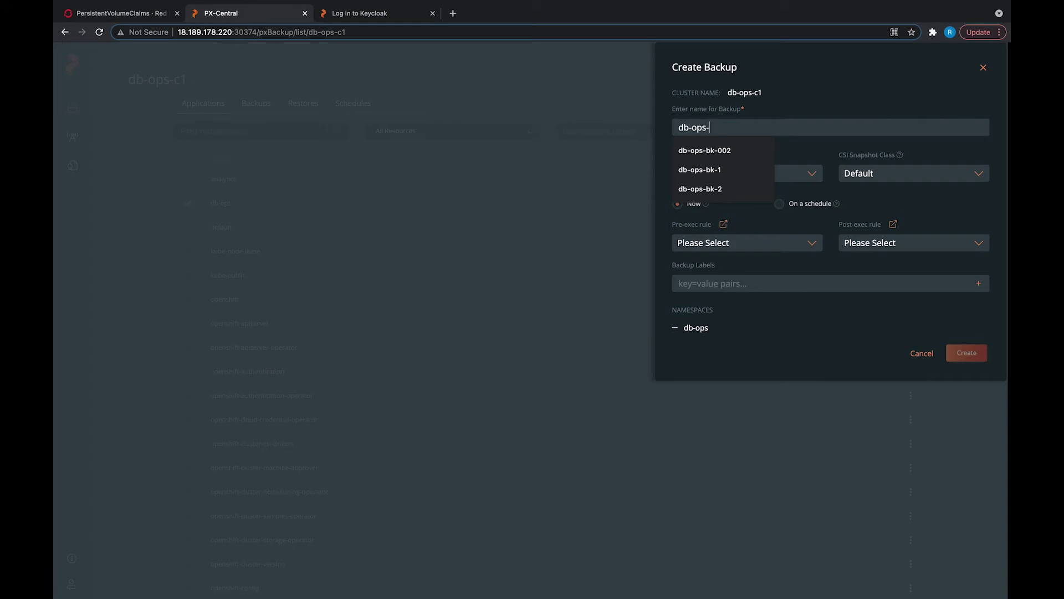
type("bk-003")
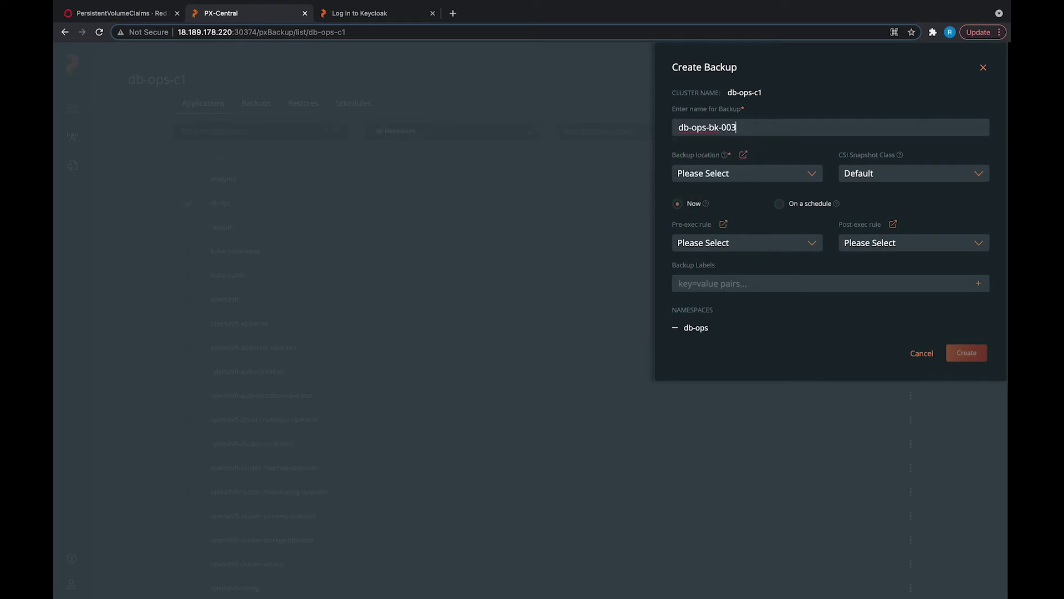
left_click(803, 177)
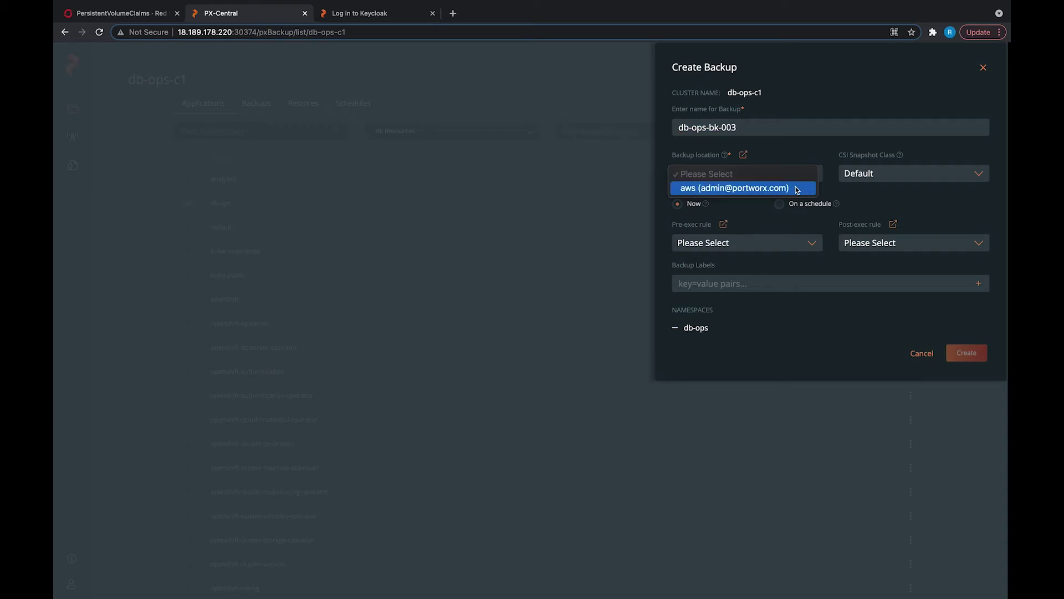
left_click(796, 188)
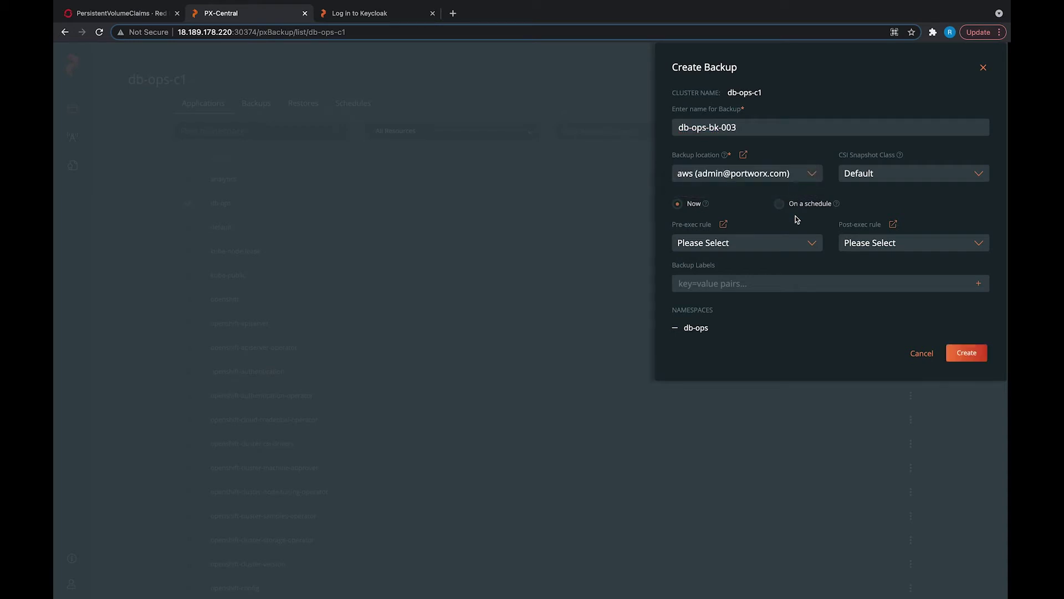
left_click_drag(684, 329, 707, 330)
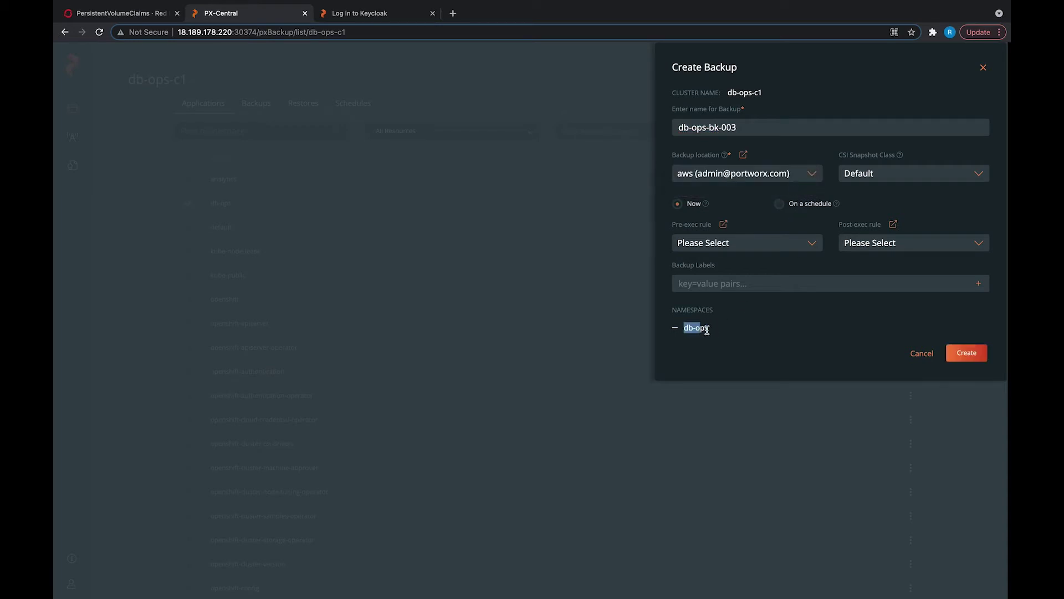
left_click(980, 358)
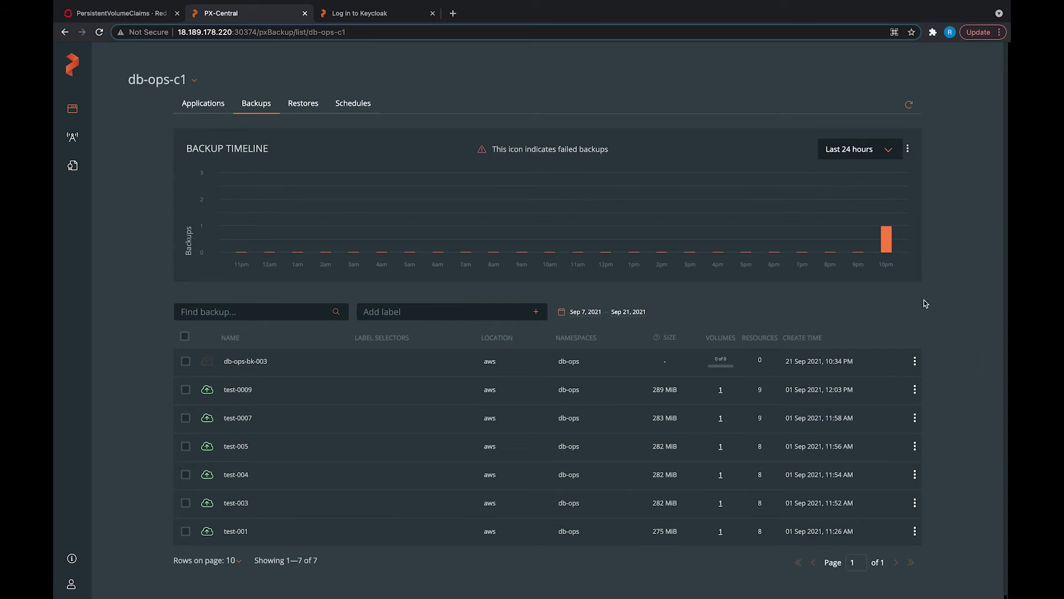
Step: Refresh until db-ops-bk-003 completes with 1.67 GiB, 7 volumes and 30 resources
left_click(914, 105)
left_click_drag(713, 361, 729, 362)
left_click(760, 370)
left_click(909, 105)
left_click_drag(650, 361, 689, 363)
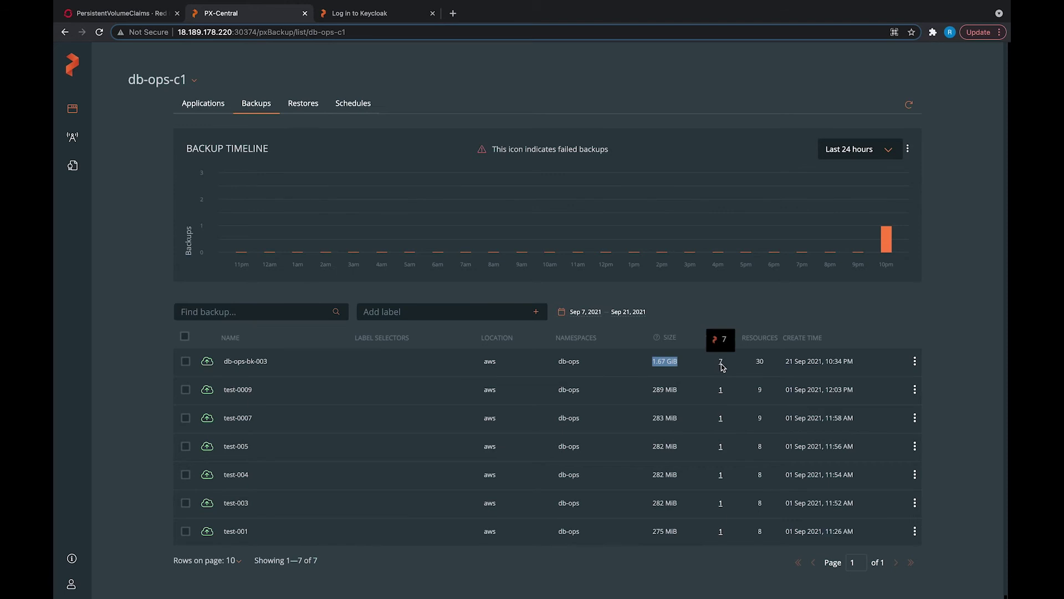
double_click(760, 361)
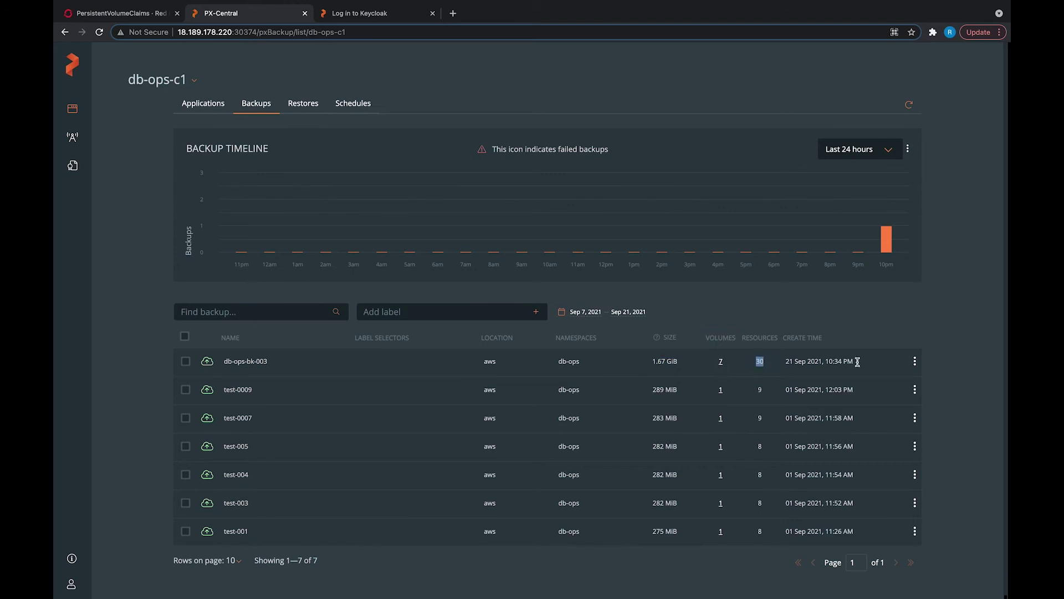
left_click(914, 361)
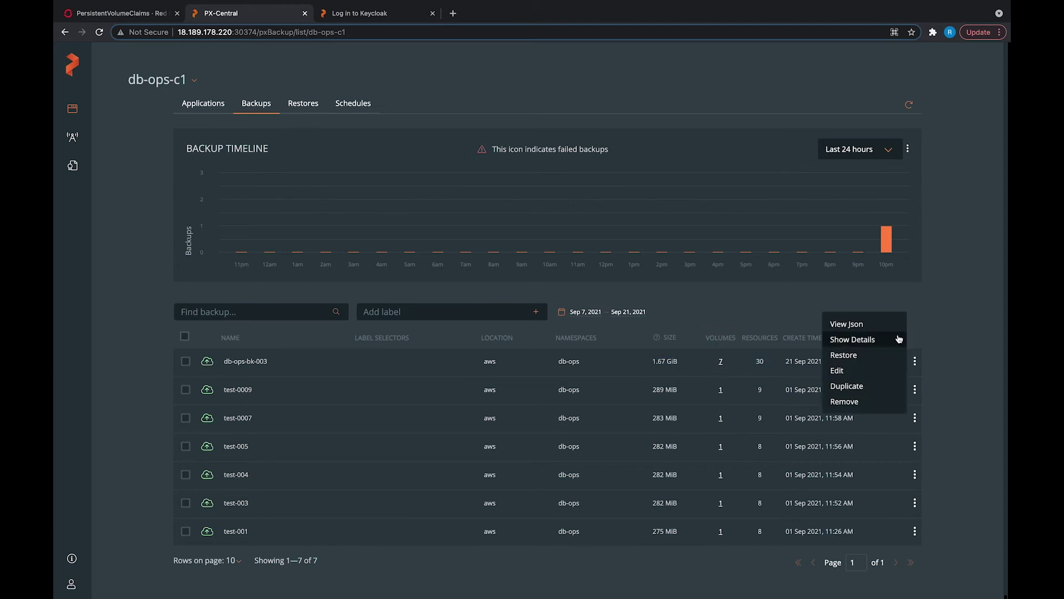
left_click(854, 339)
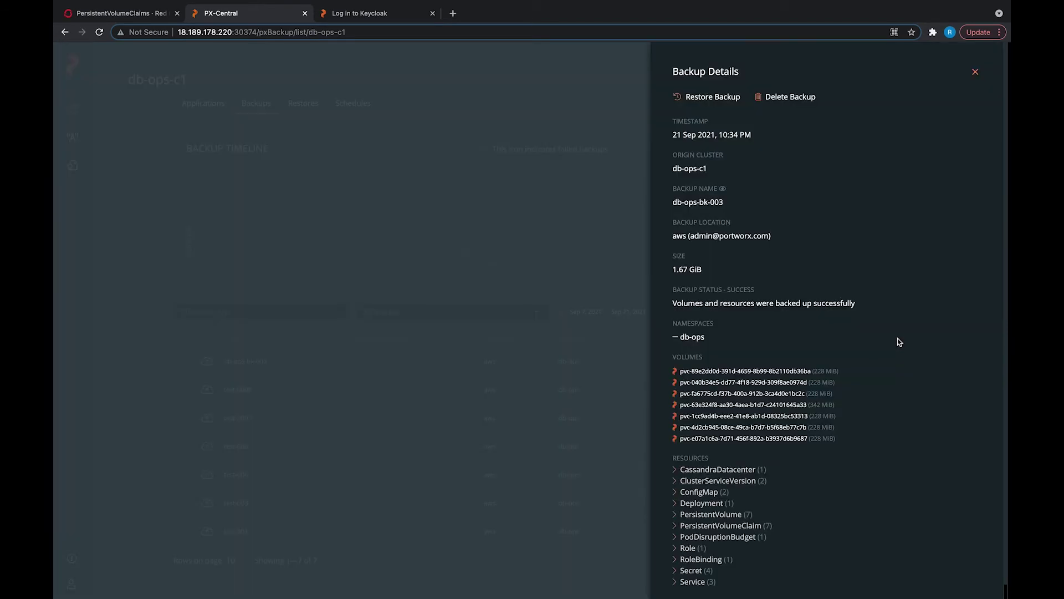
scroll(733, 393, "down", 1)
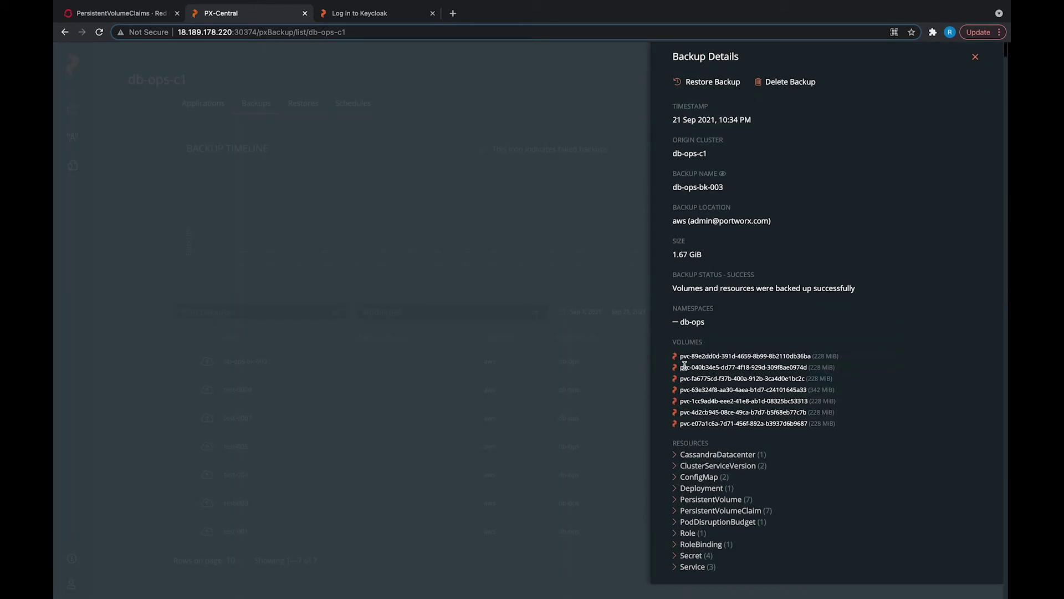
left_click_drag(680, 355, 850, 425)
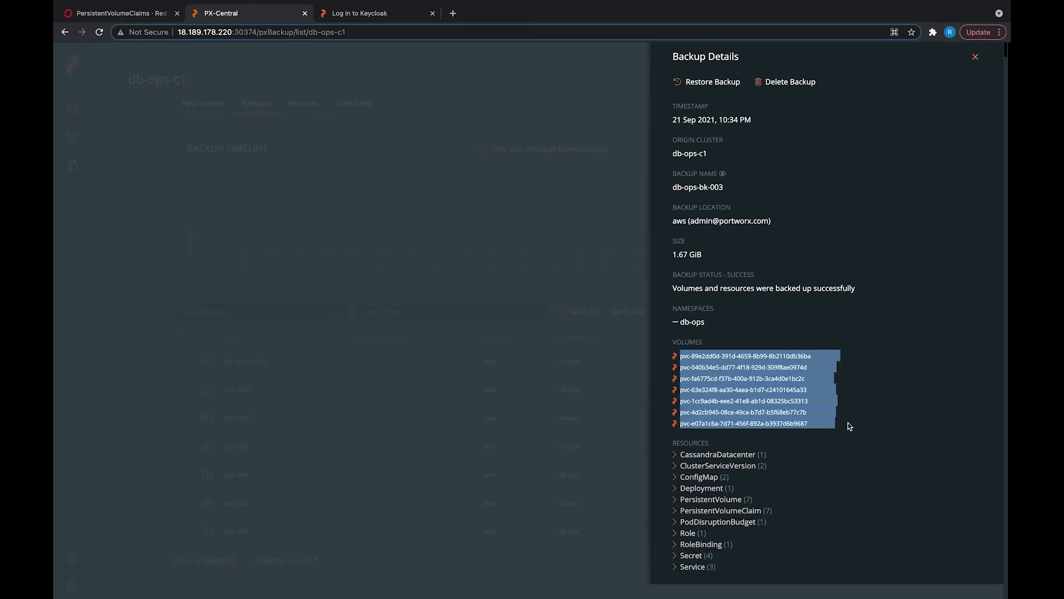
left_click(849, 426)
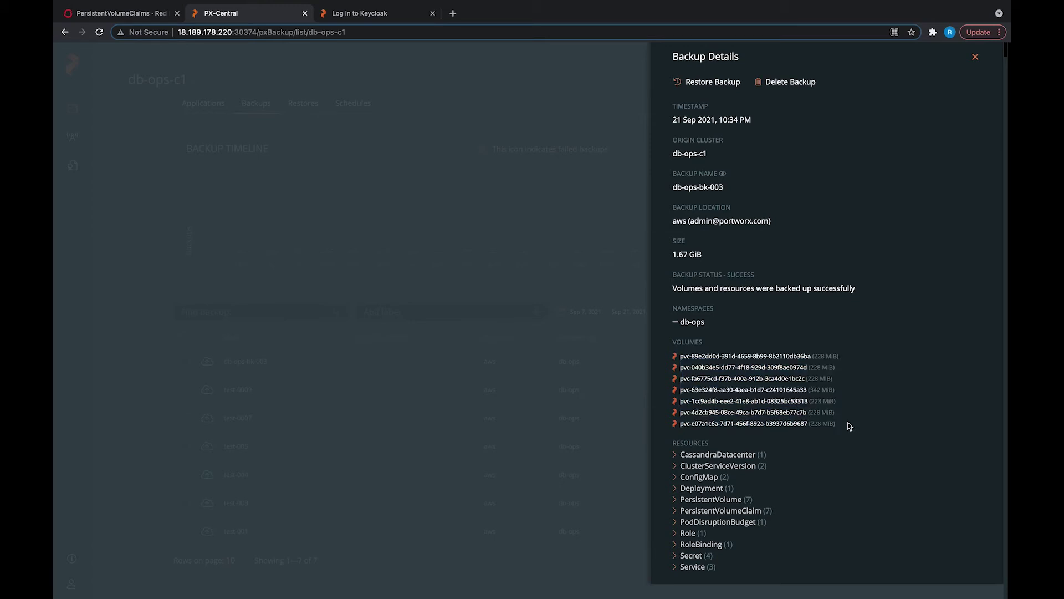
left_click(675, 455)
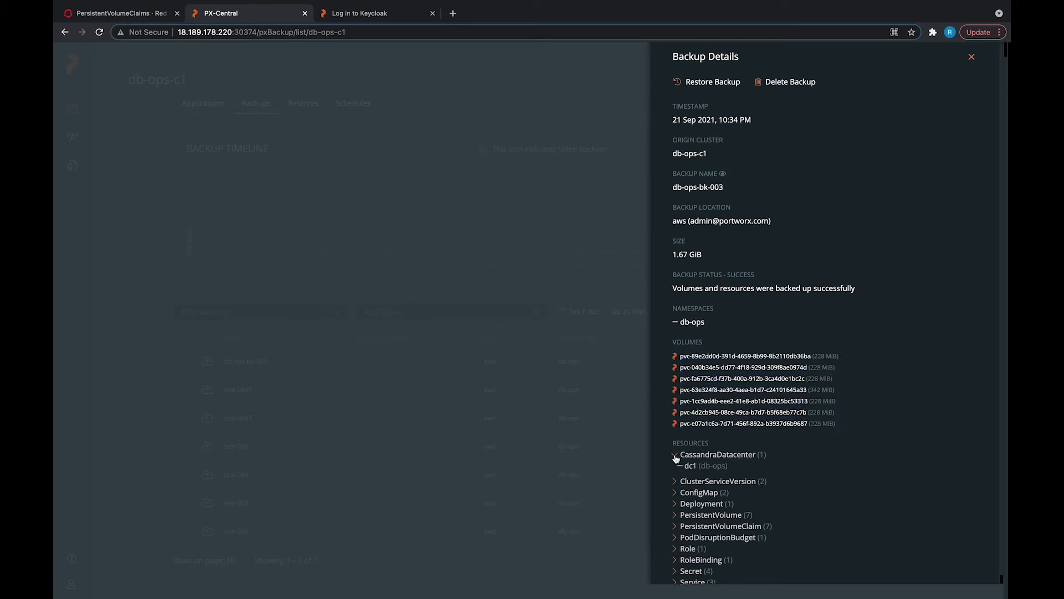
left_click(676, 455)
left_click(675, 500)
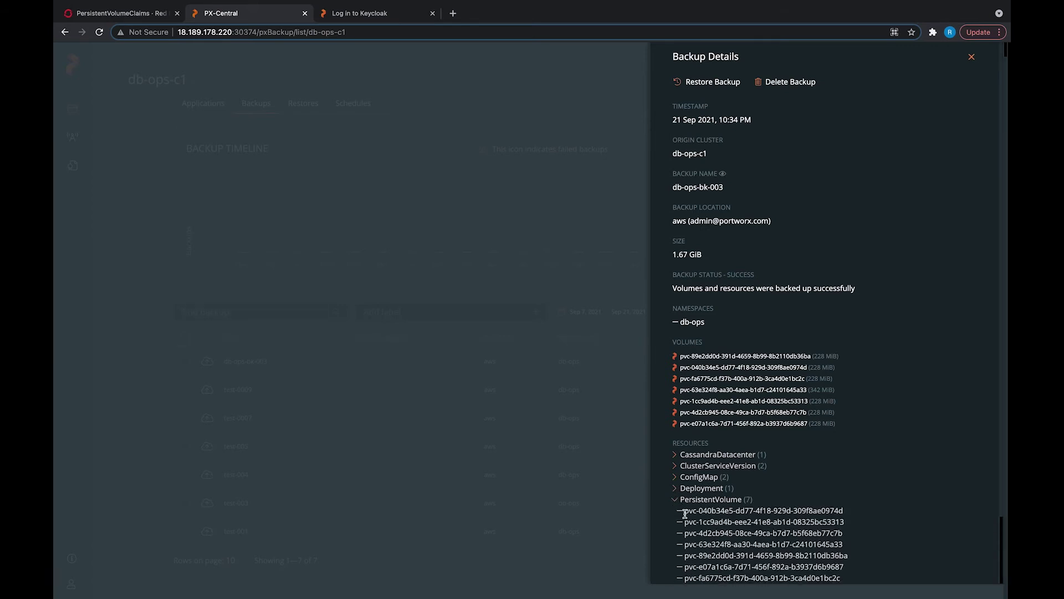
scroll(685, 513, "down", 2)
left_click(677, 441)
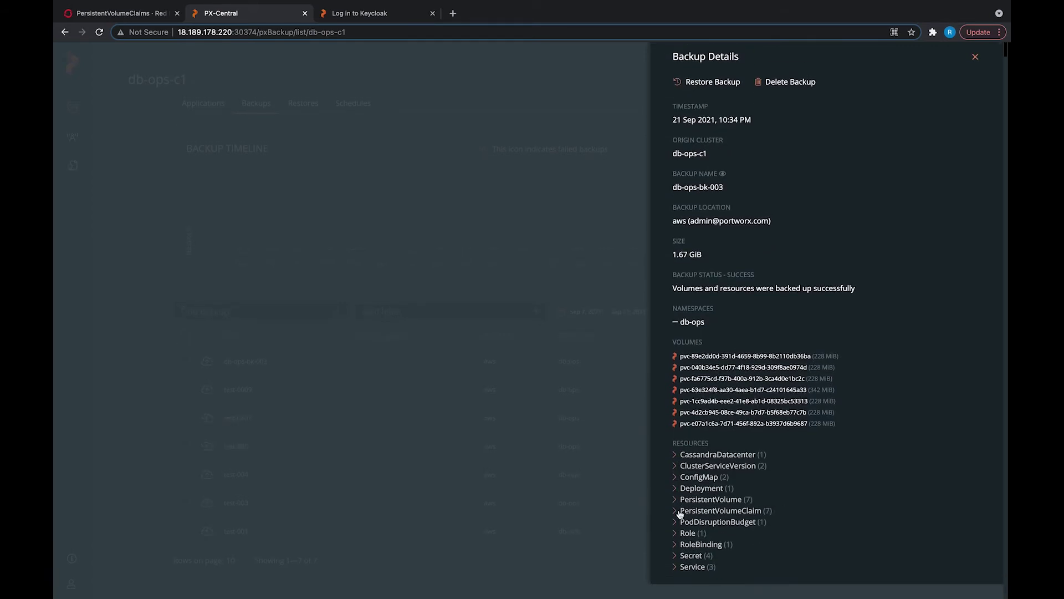
left_click(680, 461)
scroll(694, 483, "down", 1)
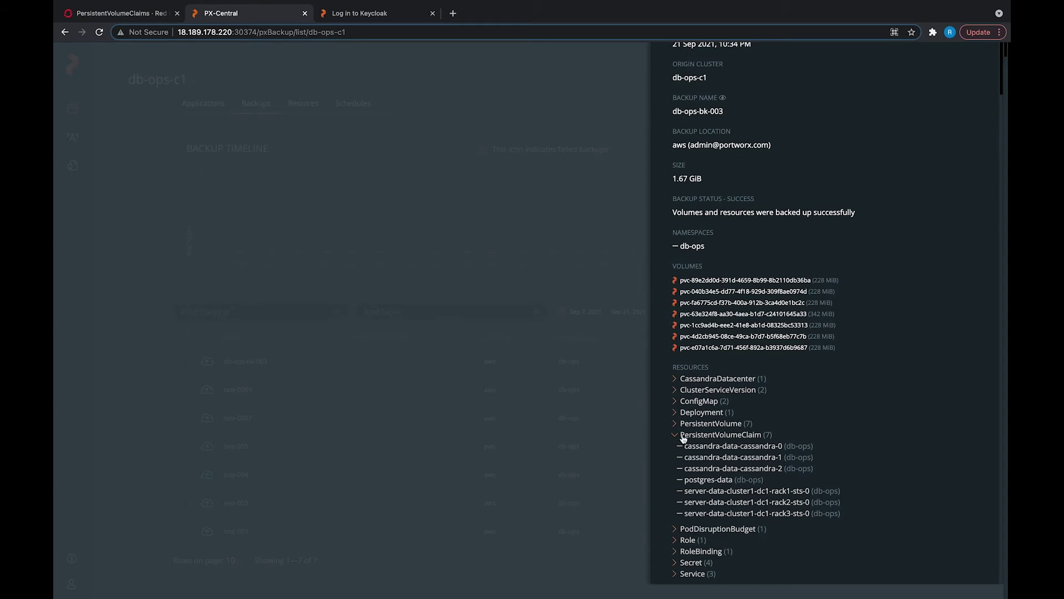
left_click(676, 415)
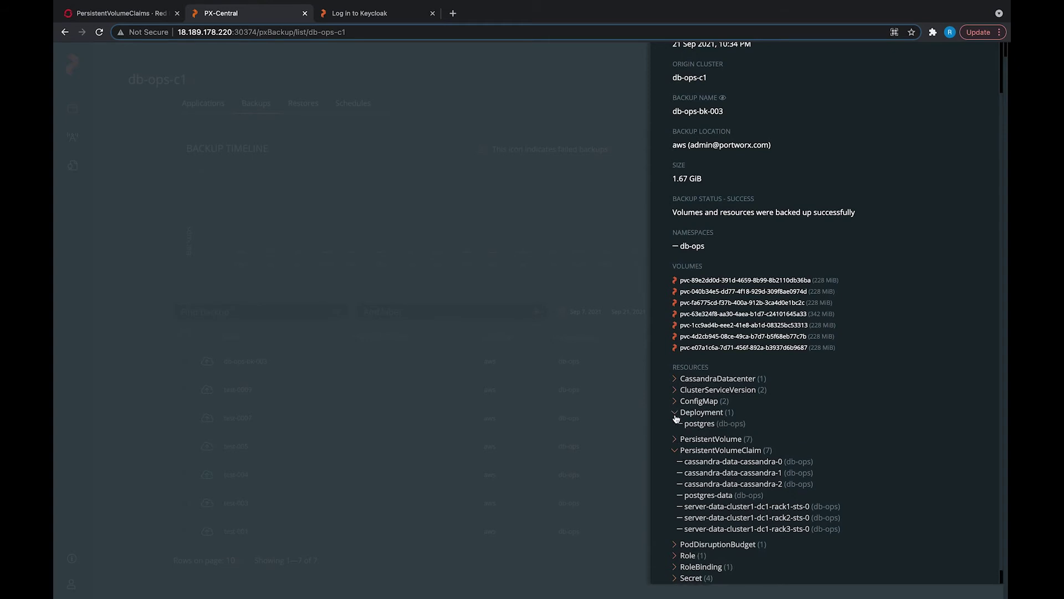
scroll(676, 418, "down", 1)
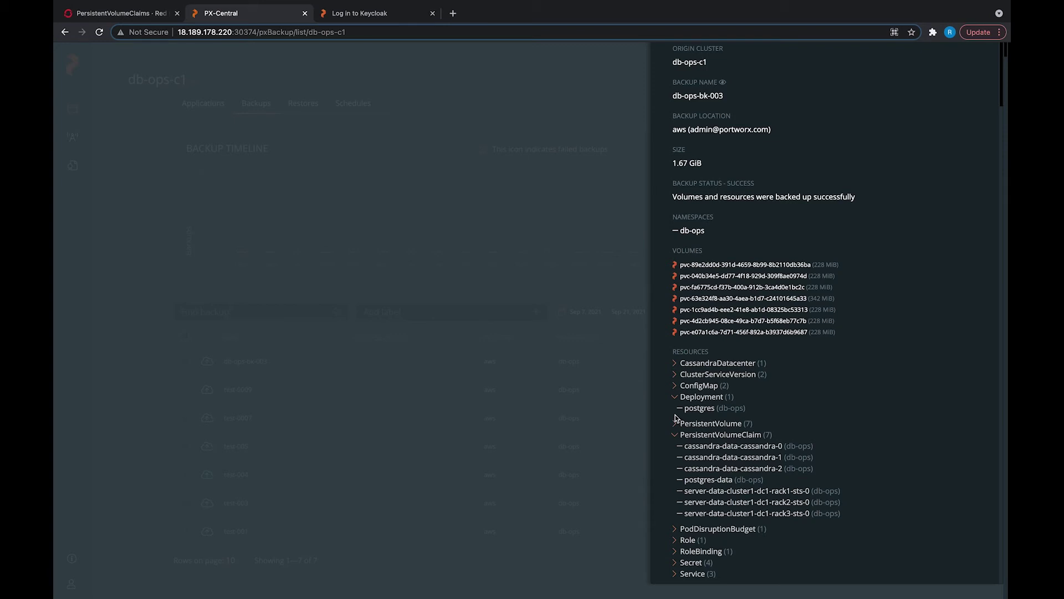
scroll(675, 417, "up", 4)
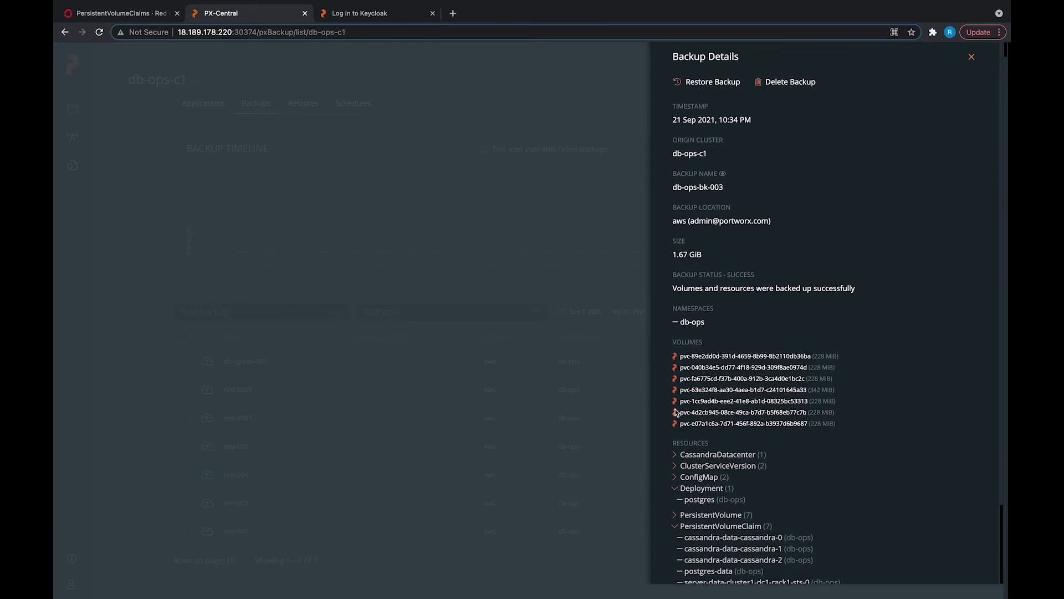
left_click(640, 382)
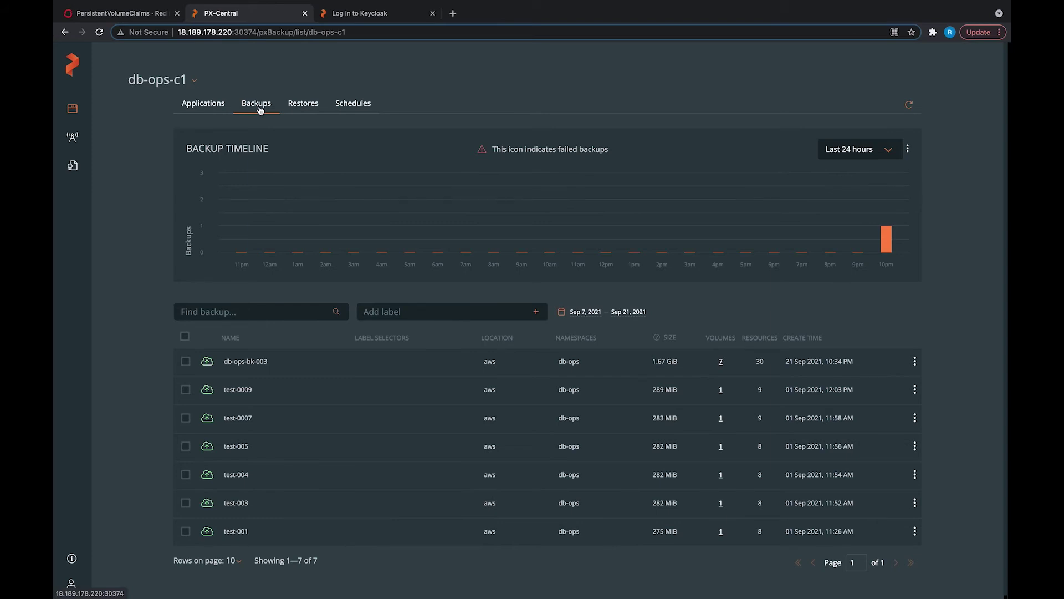
Step: Select only the analytics namespace for backup, deselecting db-ops
left_click(224, 103)
scroll(211, 161, "down", 1)
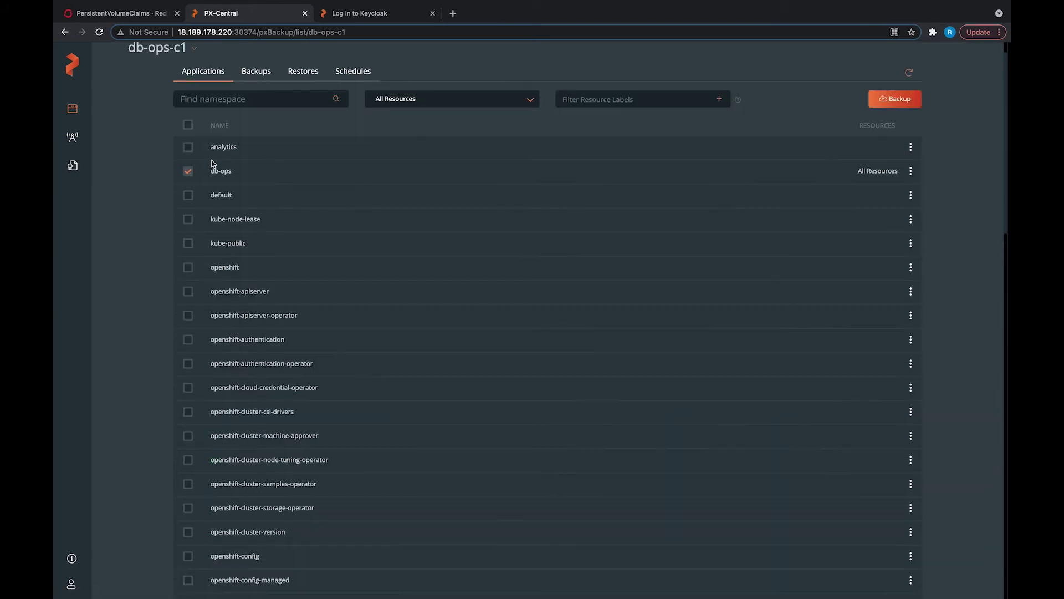
left_click(188, 148)
left_click(188, 173)
Step: Attempt backup analytics-bk-1 to aws, then cancel it after the error
left_click(876, 104)
left_click(767, 126)
type("an")
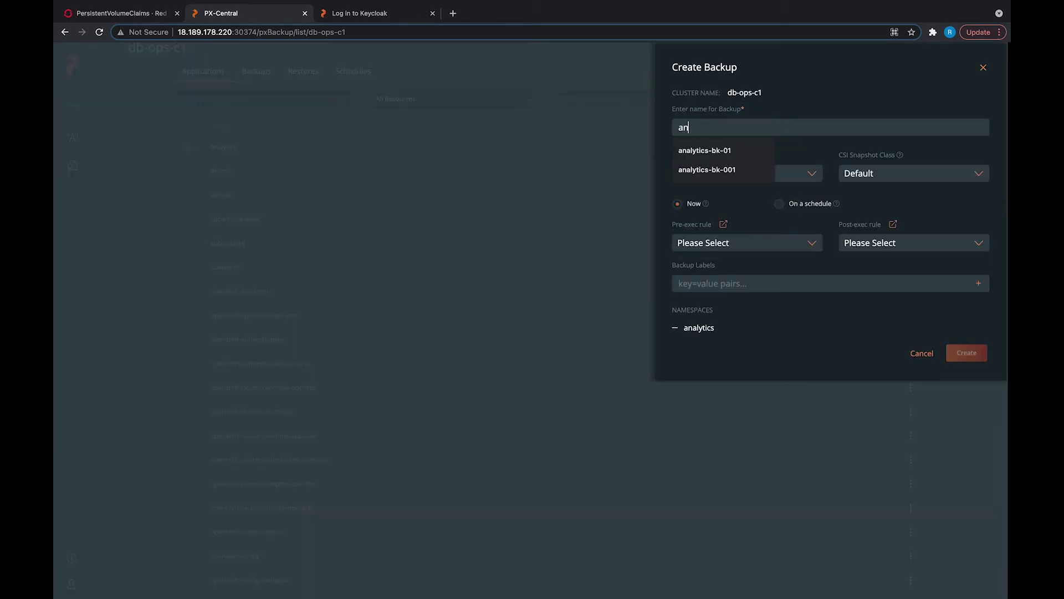
type("alytics-bk-1")
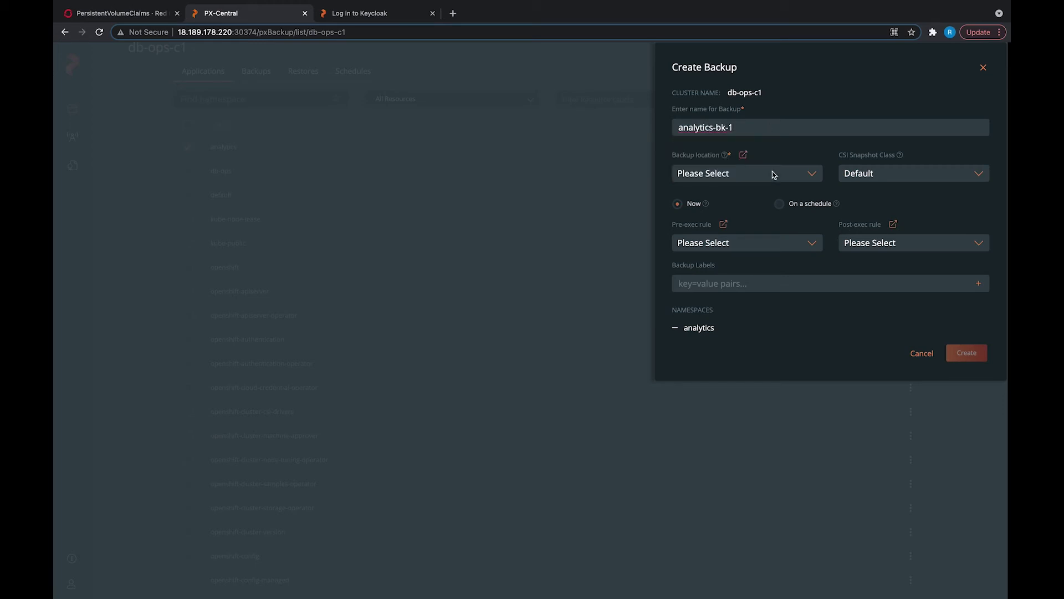
left_click(772, 173)
left_click(773, 186)
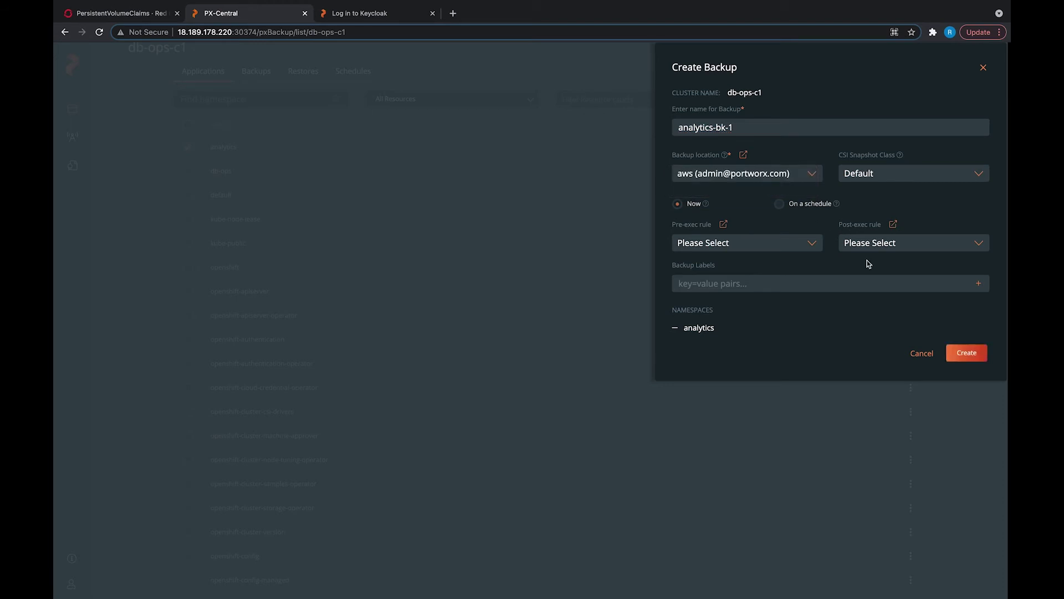
left_click(965, 355)
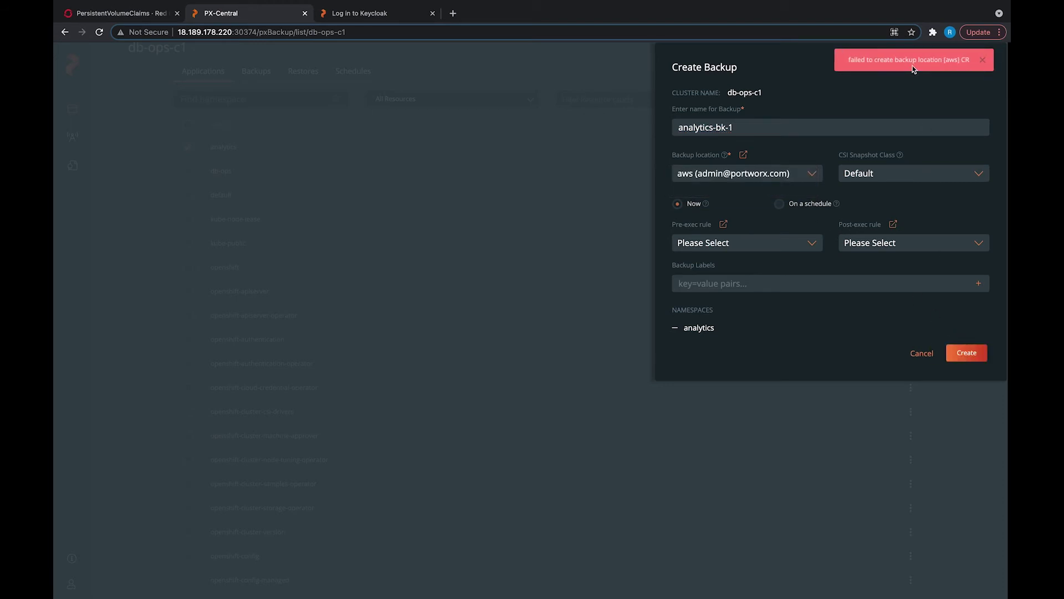
double_click(693, 328)
left_click(749, 329)
left_click(927, 354)
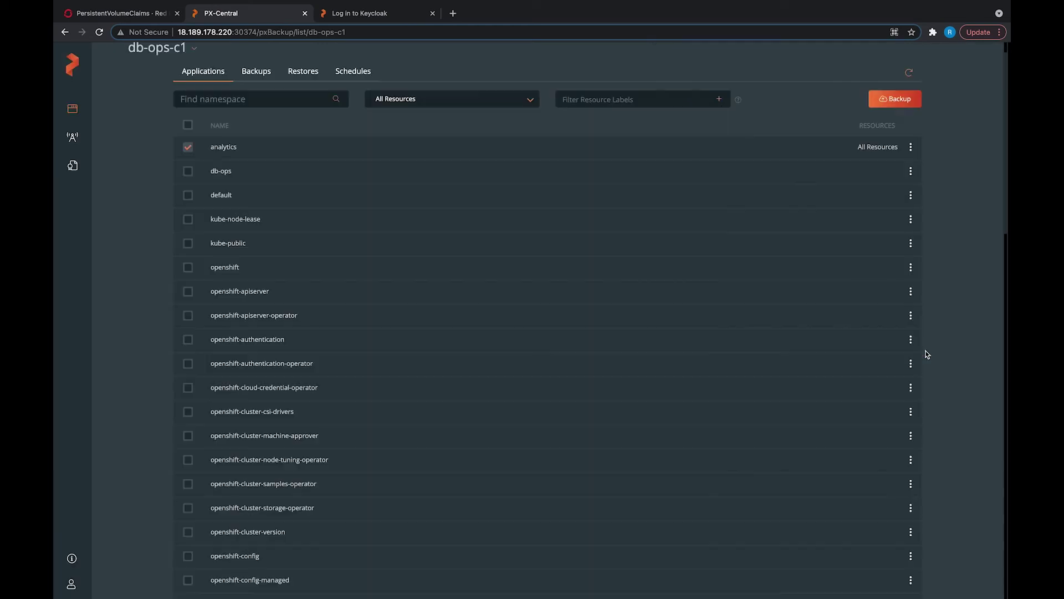
Step: Open db-ops-bk-003's backup details and expand its PersistentVolumeClaim entries
left_click(263, 67)
left_click(240, 367)
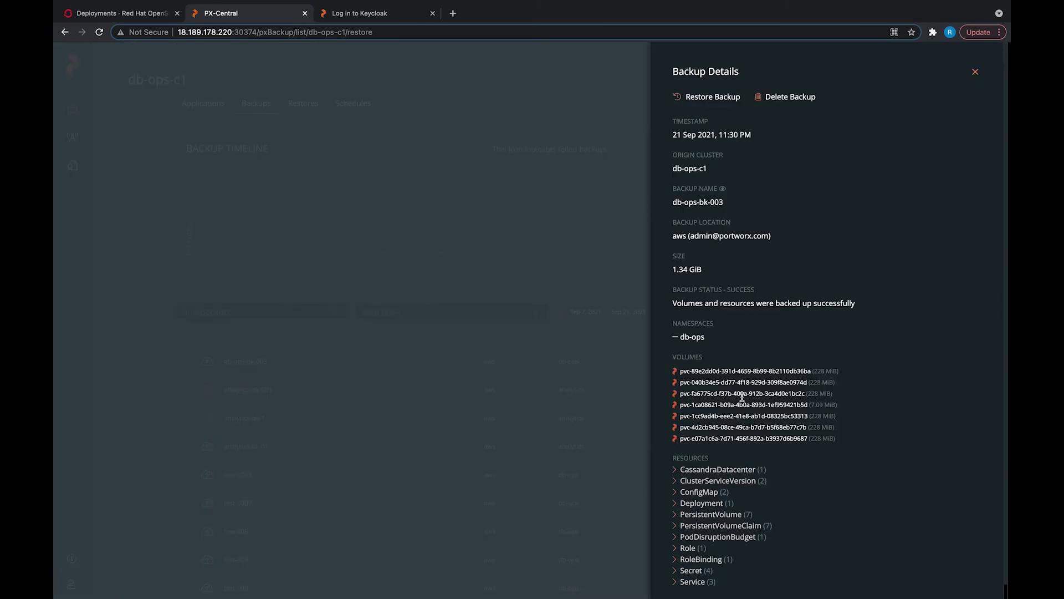
scroll(741, 397, "down", 1)
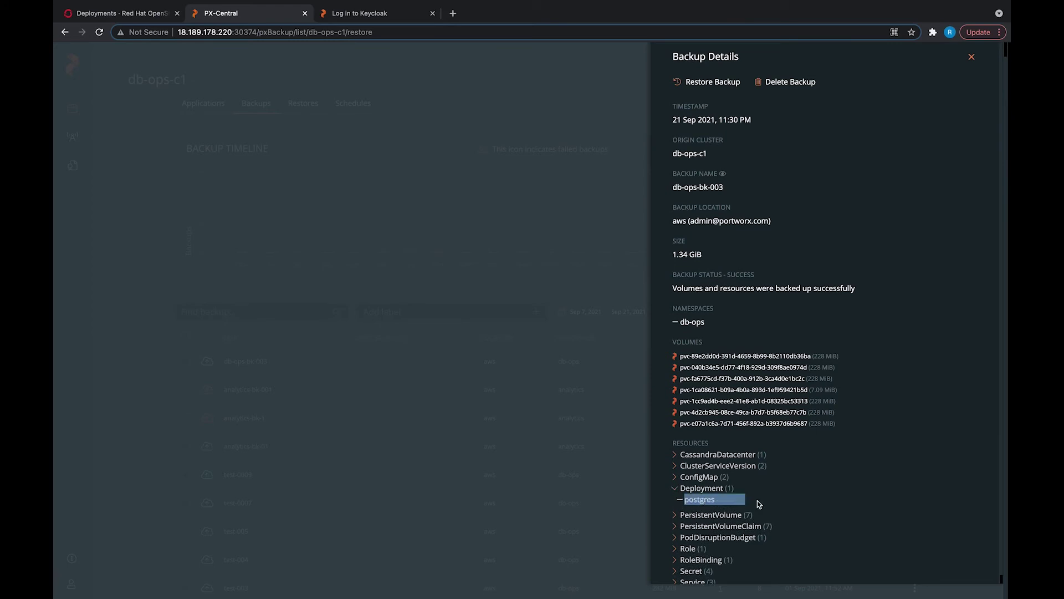
left_click(687, 527)
scroll(695, 545, "down", 2)
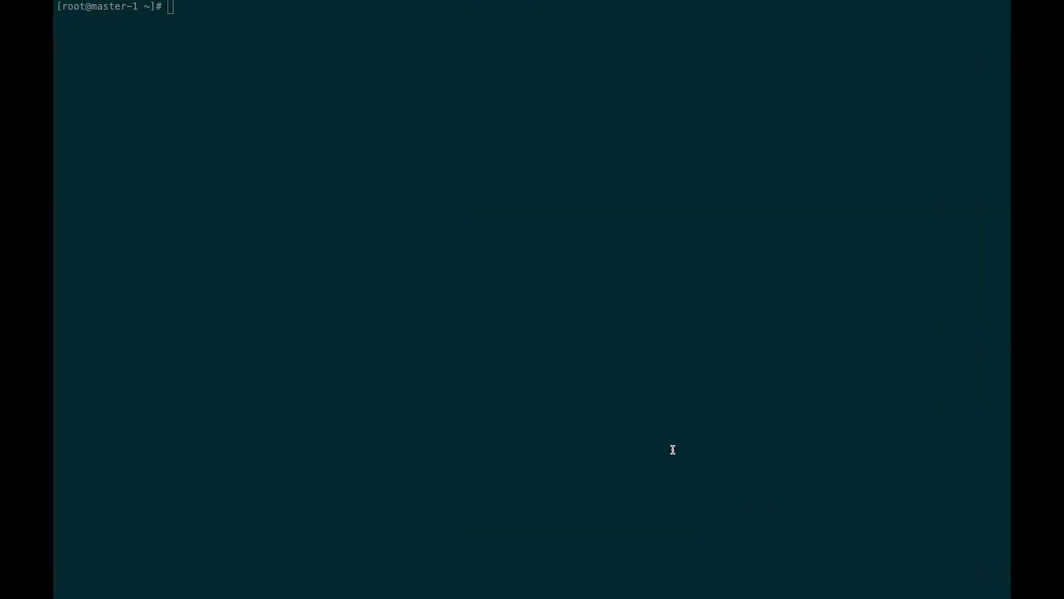
Step: Check the logged-in user, then list db-ops deployments and the postgres PVCs
type("oc whoami")
key("Return")
type("oc get deployment -n ")
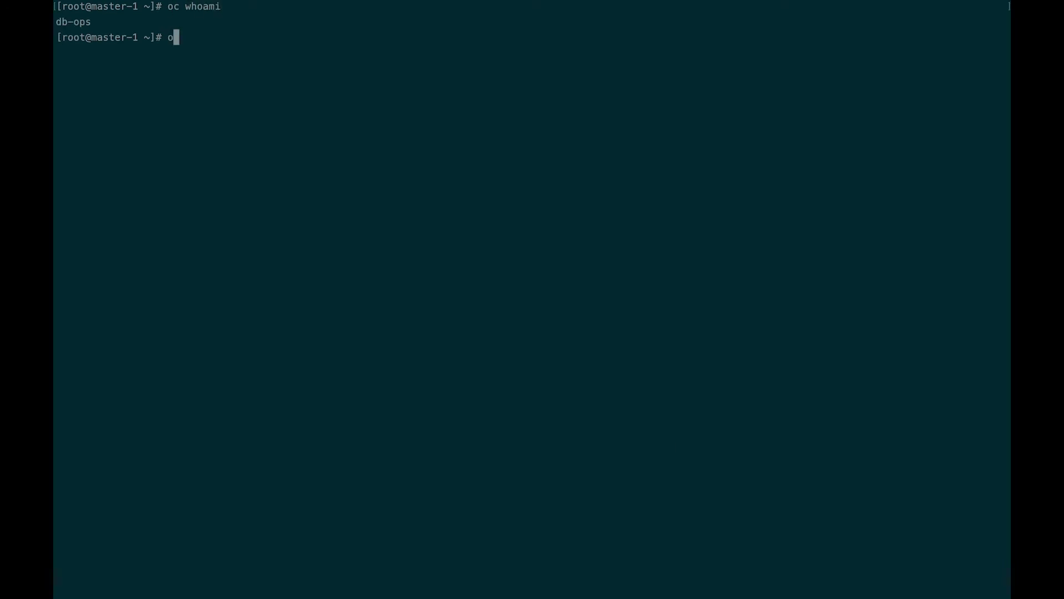
type("db-ops")
key("Return")
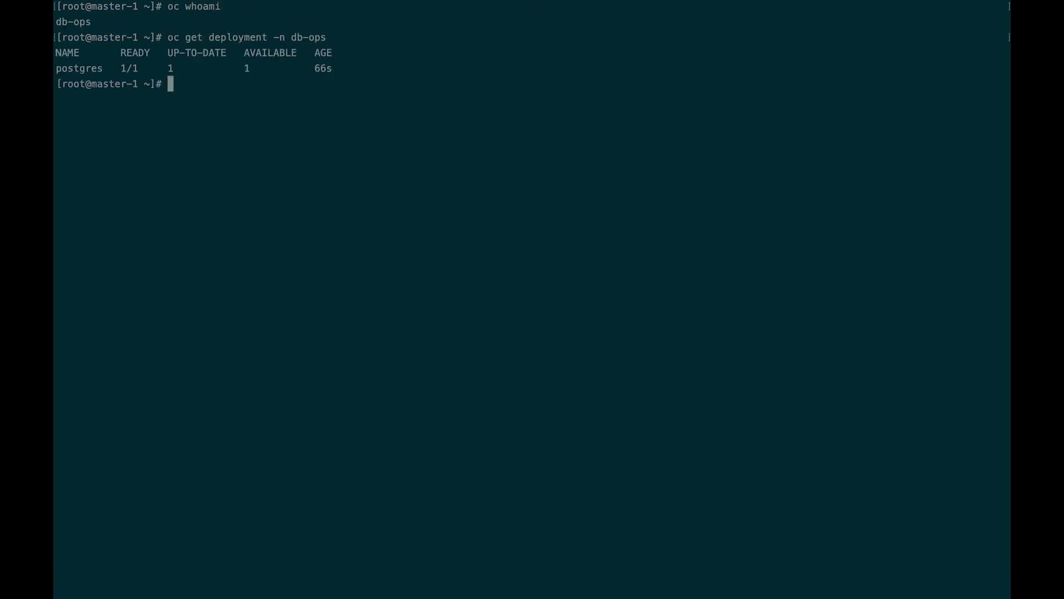
key("Up")
key("Left")
key("Left")
key("Left")
key("Left")
key("Left")
key("Left")
key("Left")
key("Left")
key("Left")
key("Left")
key("BackSpace")
key("BackSpace")
key("BackSpace")
key("BackSpace")
key("BackSpace")
key("BackSpace")
key("BackSpace")
key("BackSpace")
key("BackSpace")
key("BackSpace")
type("pvc")
key("Right")
key("Right")
key("Right")
key("Right")
key("Right")
key("Right")
key("Right")
key("Right")
key("Right")
key("Right")
type("| grep postgres")
key("Return")
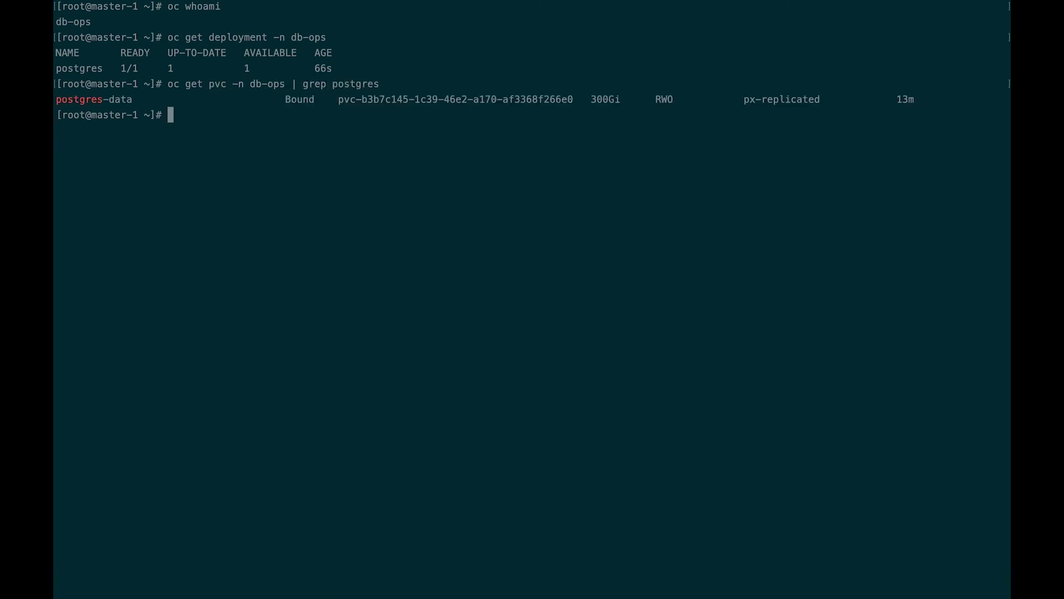
key("Return")
Step: Delete the postgres deployment and the postgres-data PVC from db-ops
type("oc delete deployment -n ")
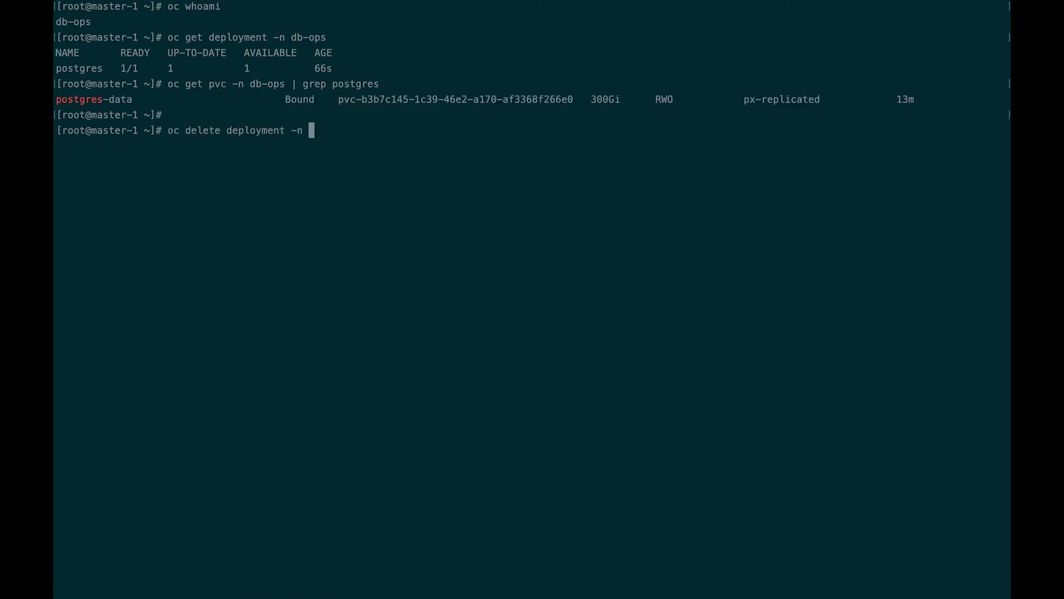
type("db-ops postgres")
key("Return")
type("oc delete pvc")
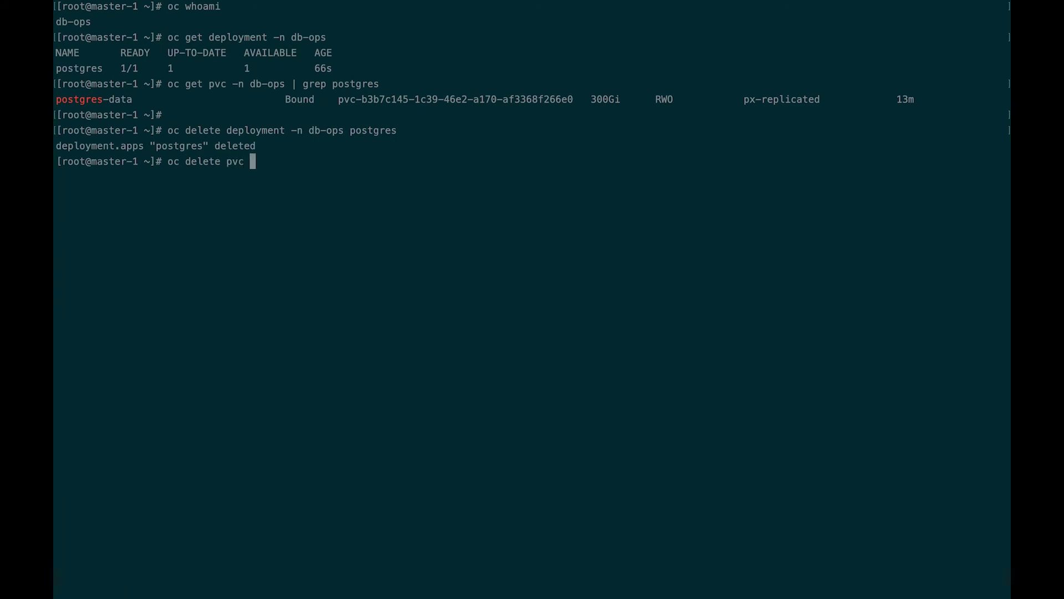
type("postgres-data")
left_click_drag(231, 84, 286, 84)
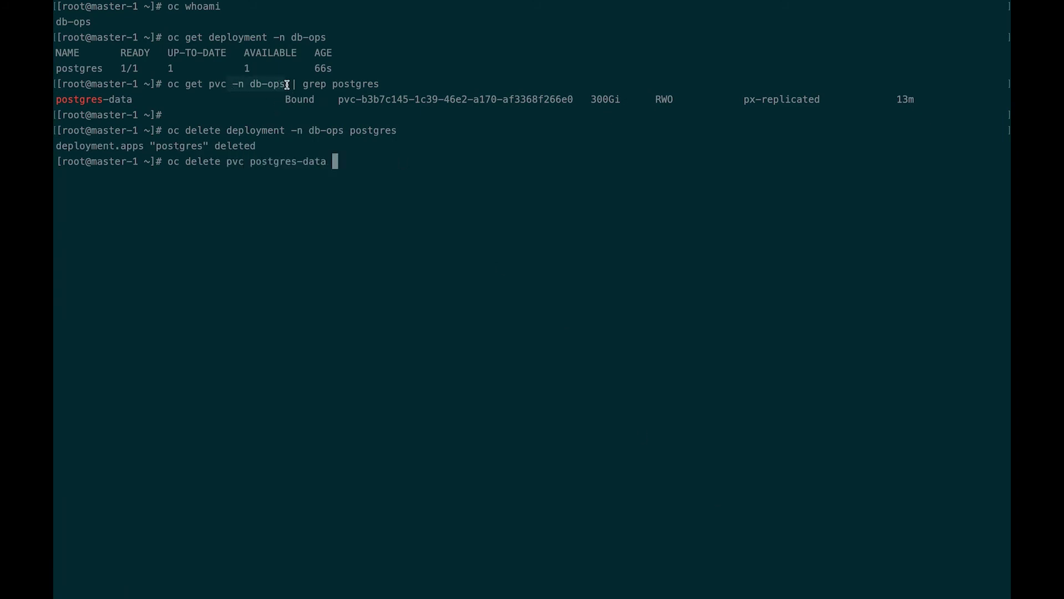
type("-n db-ops")
key("Return")
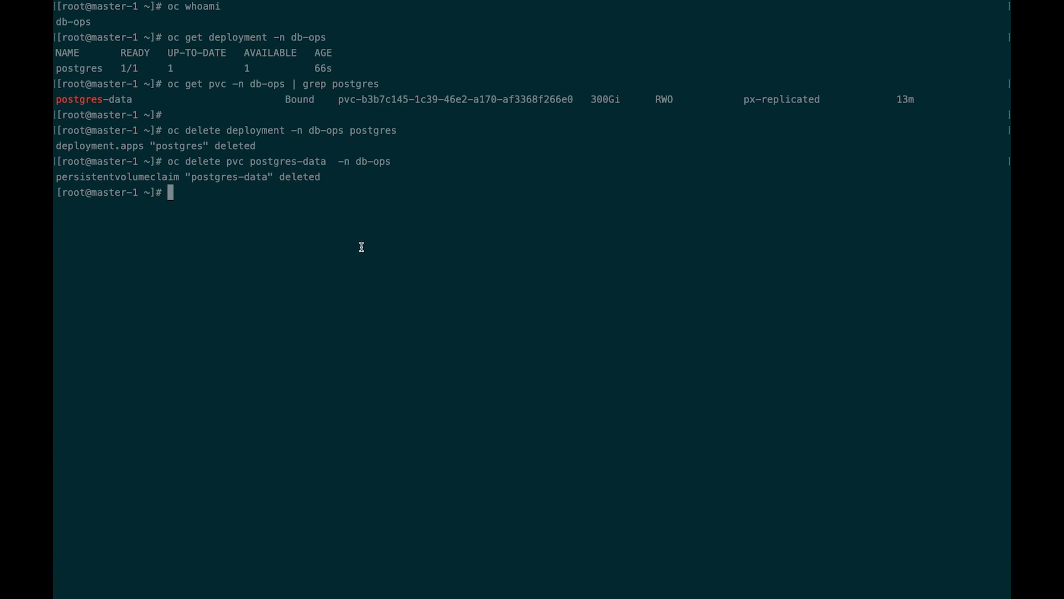
Step: Confirm OpenShift shows no Deployments in db-ops and postgres-data missing from its PVC list
key("ctrl+Left")
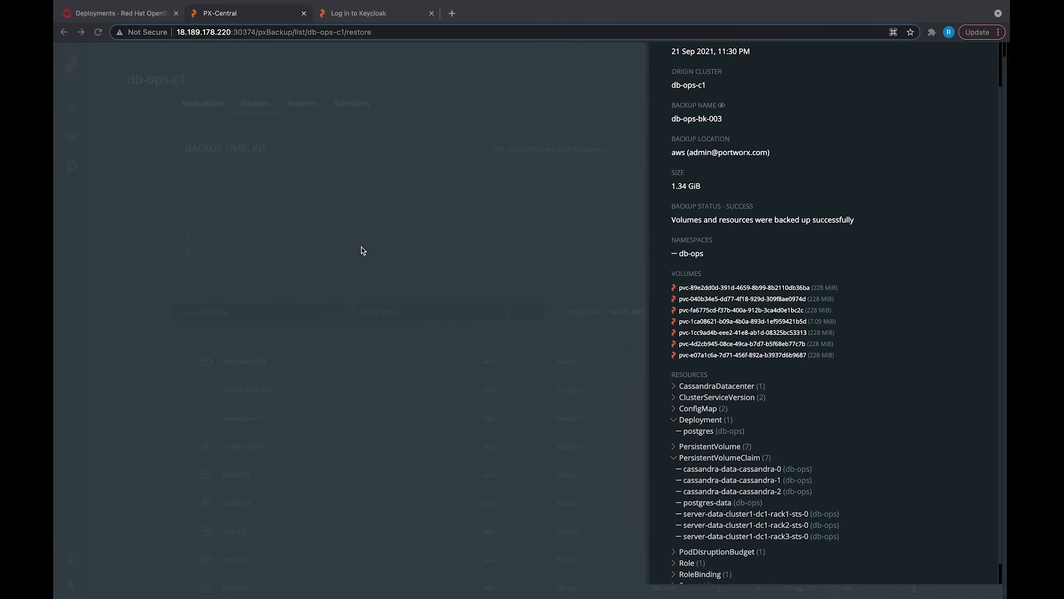
left_click(133, 17)
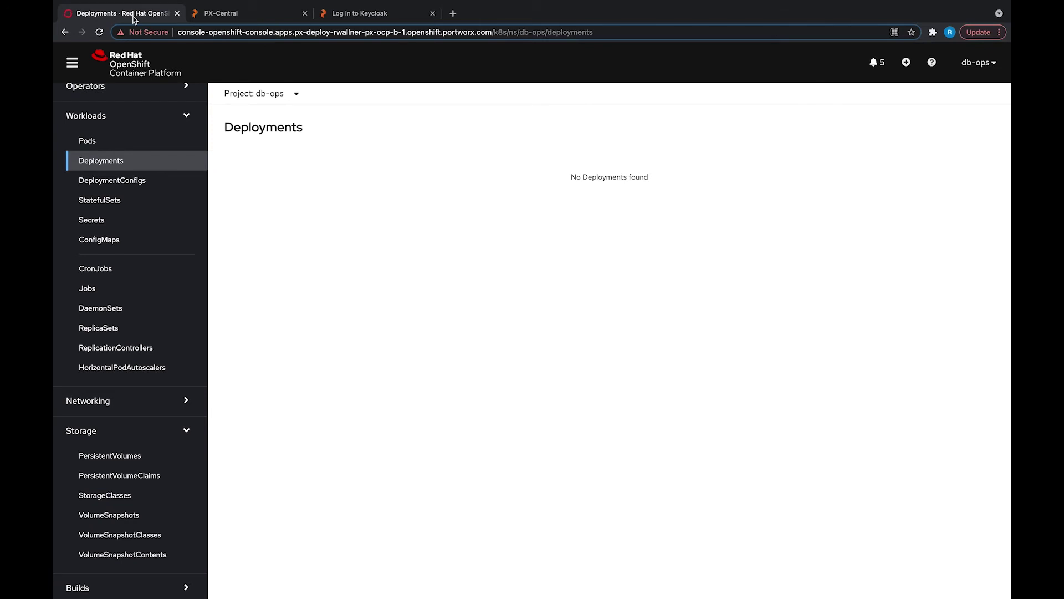
left_click_drag(575, 176, 679, 176)
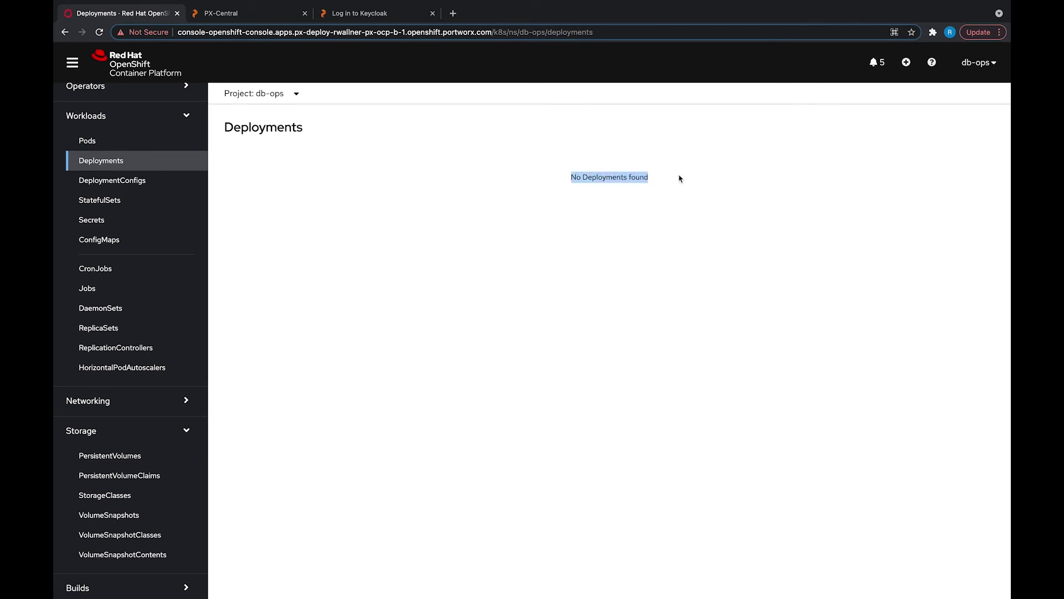
scroll(125, 472, "down", 1)
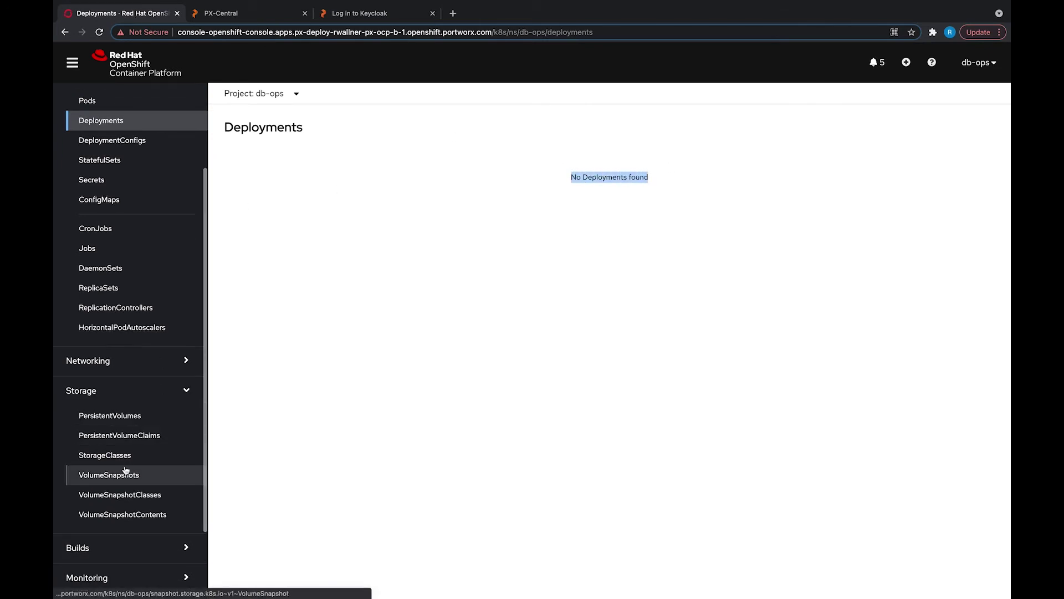
left_click(133, 435)
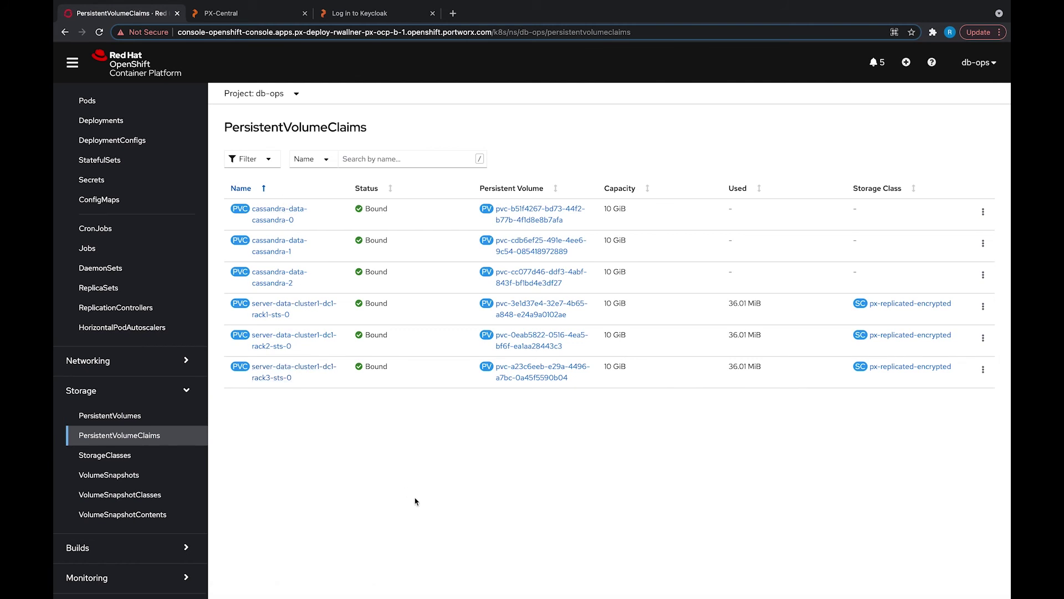
Step: Restore db-ops-bk-003 onto db-ops-c1 as db-ops-restore-01, including postgres deployment and PVC
left_click(266, 17)
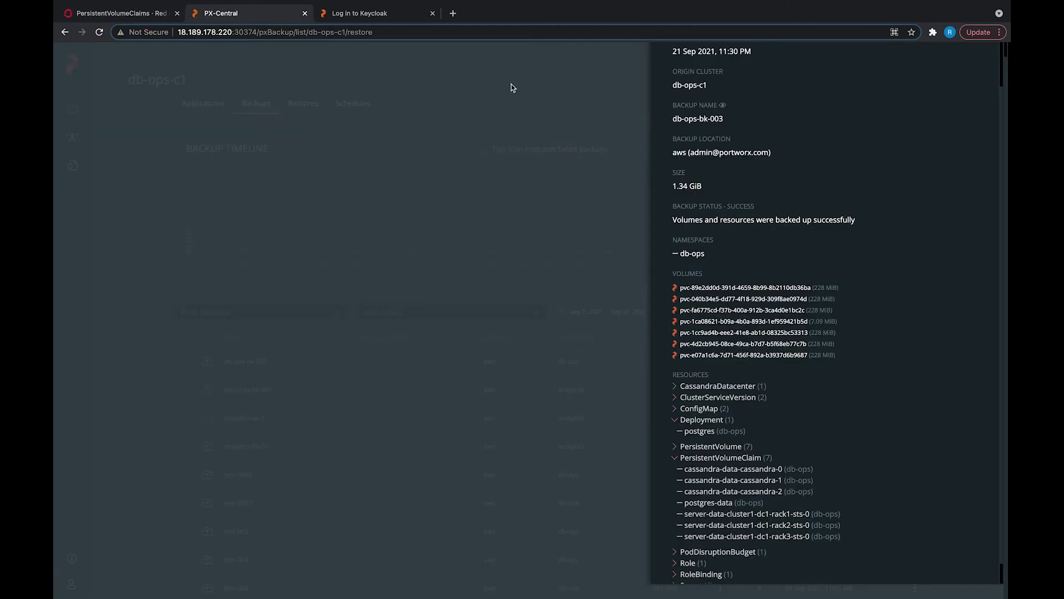
scroll(783, 239, "up", 3)
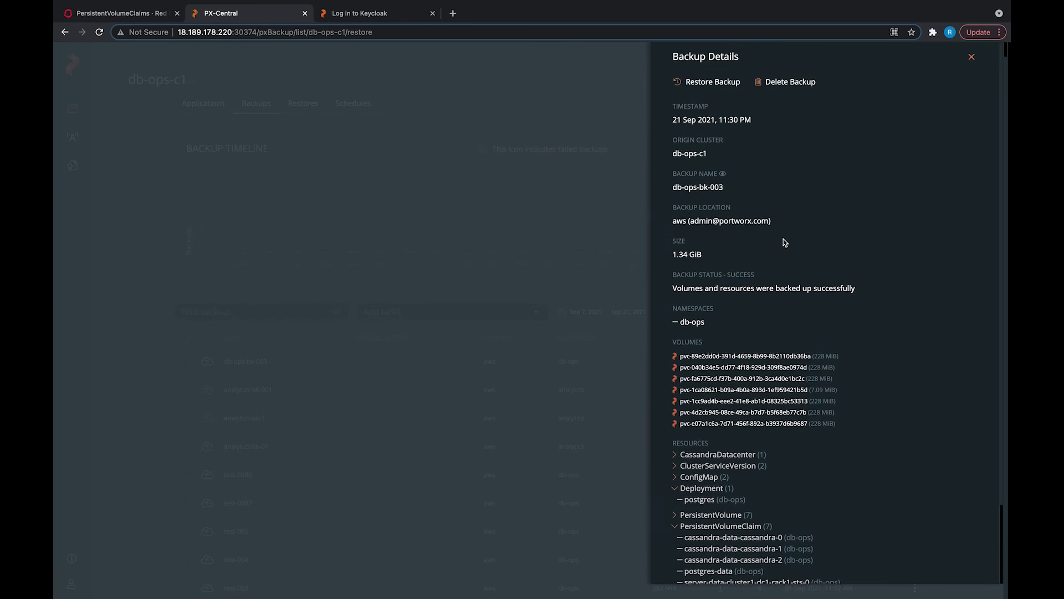
left_click(726, 83)
left_click(734, 109)
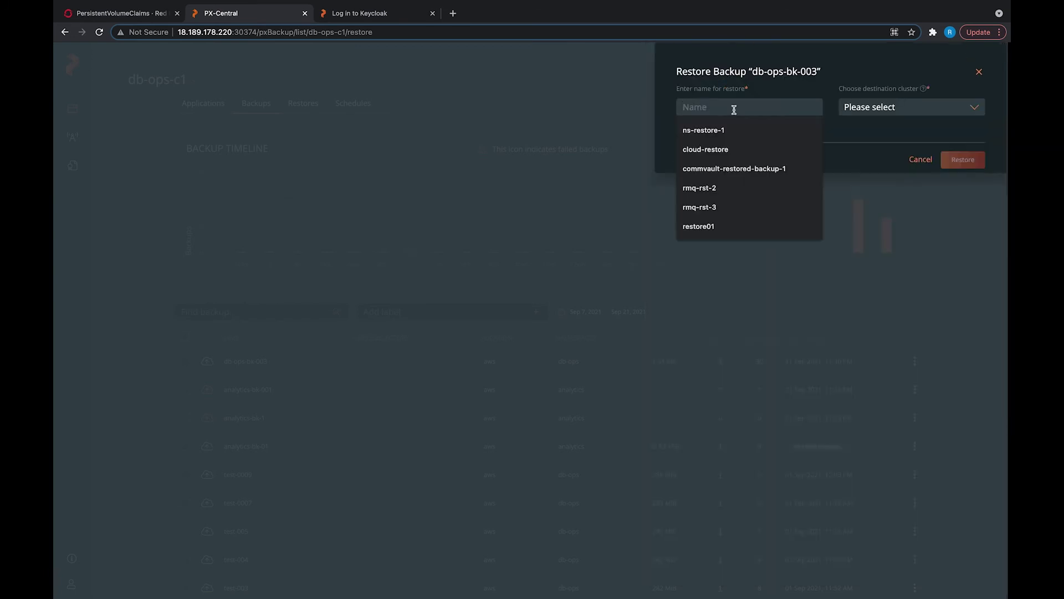
type("db-ops-re")
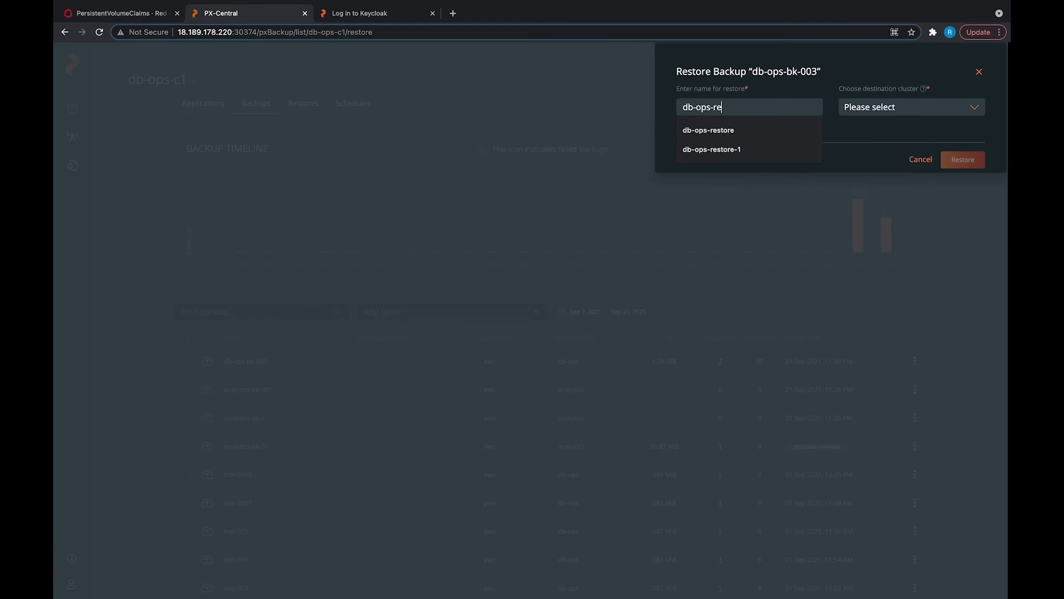
type("store-01")
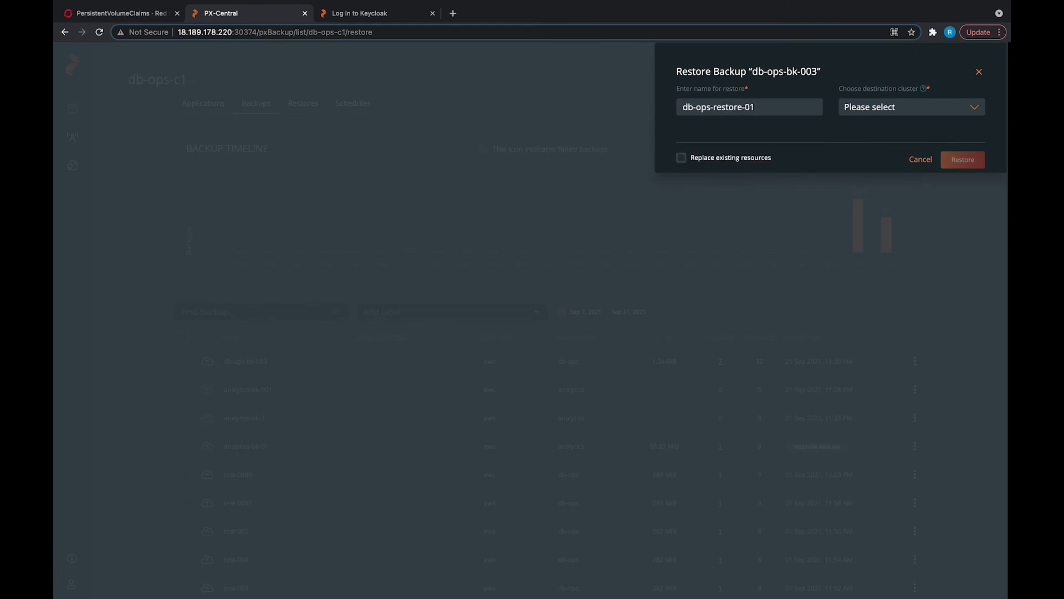
left_click(869, 110)
left_click(870, 122)
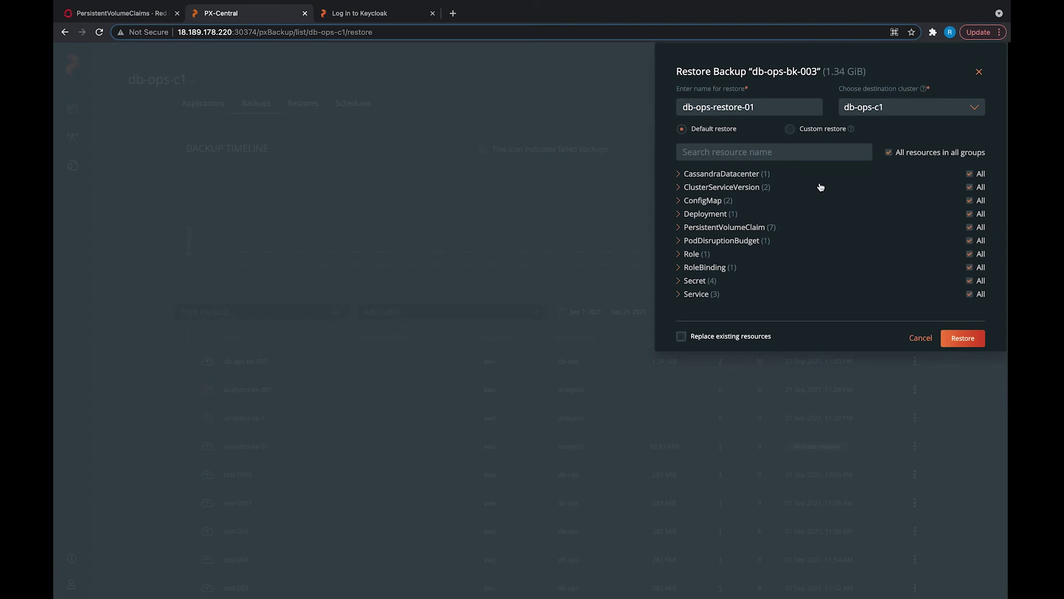
left_click(678, 214)
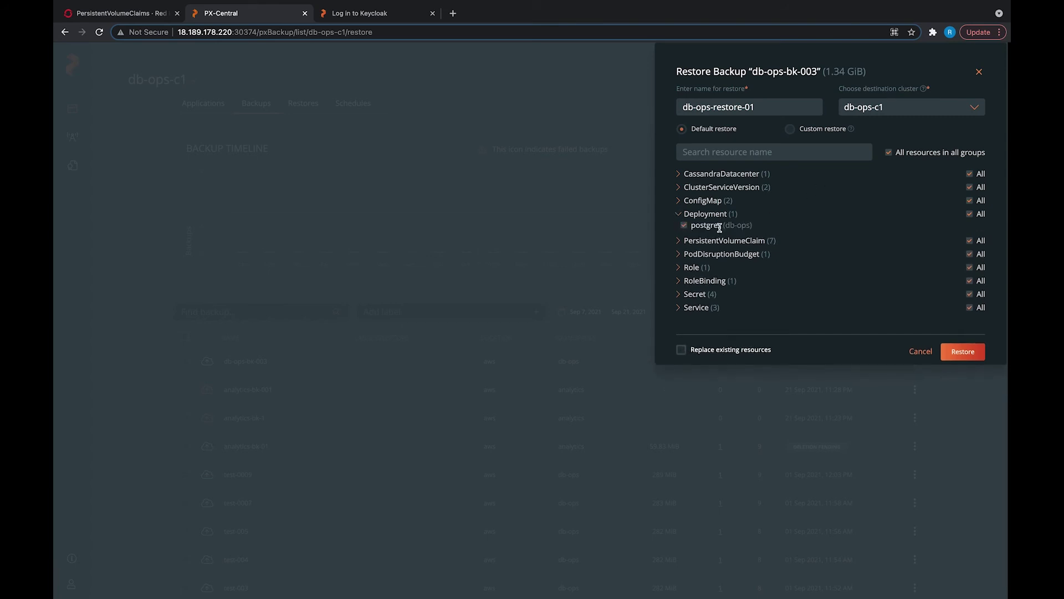
left_click(678, 241)
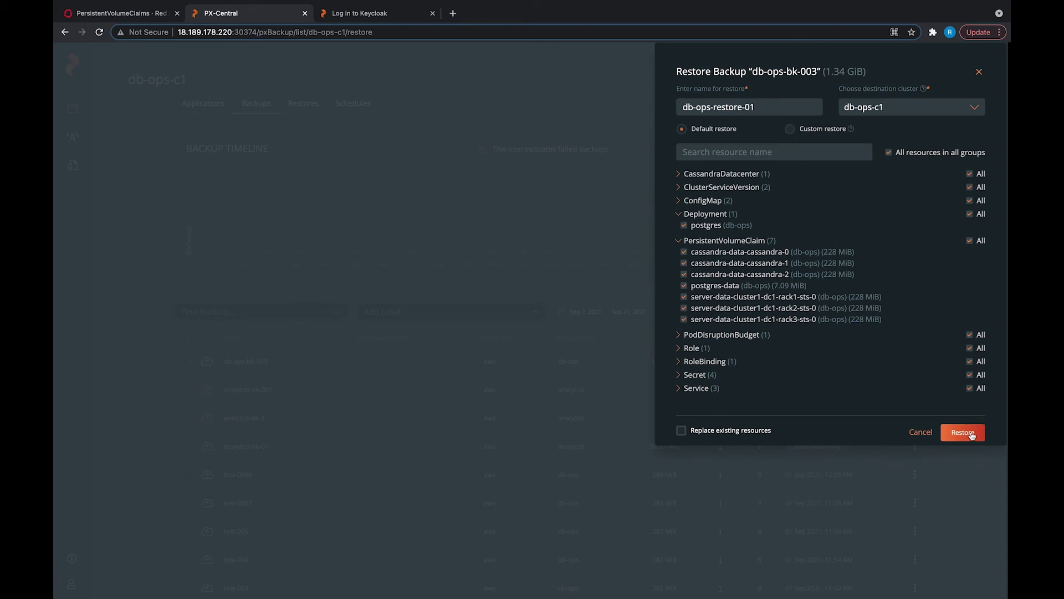
left_click(971, 435)
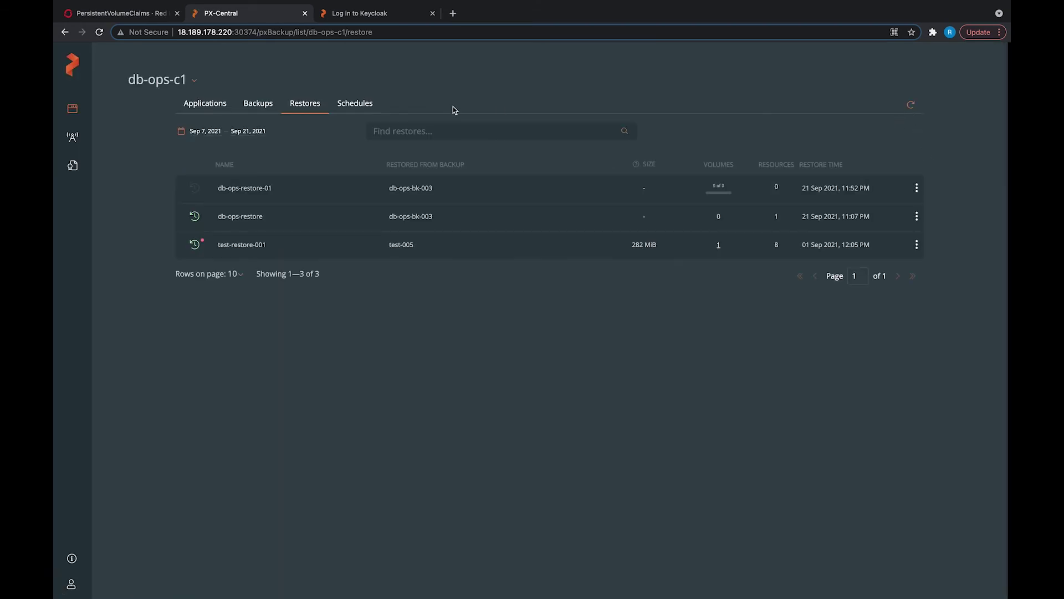
Step: Verify postgres-data is bound and postgres shows 1 of 1 pods, then recheck Restores
left_click(151, 16)
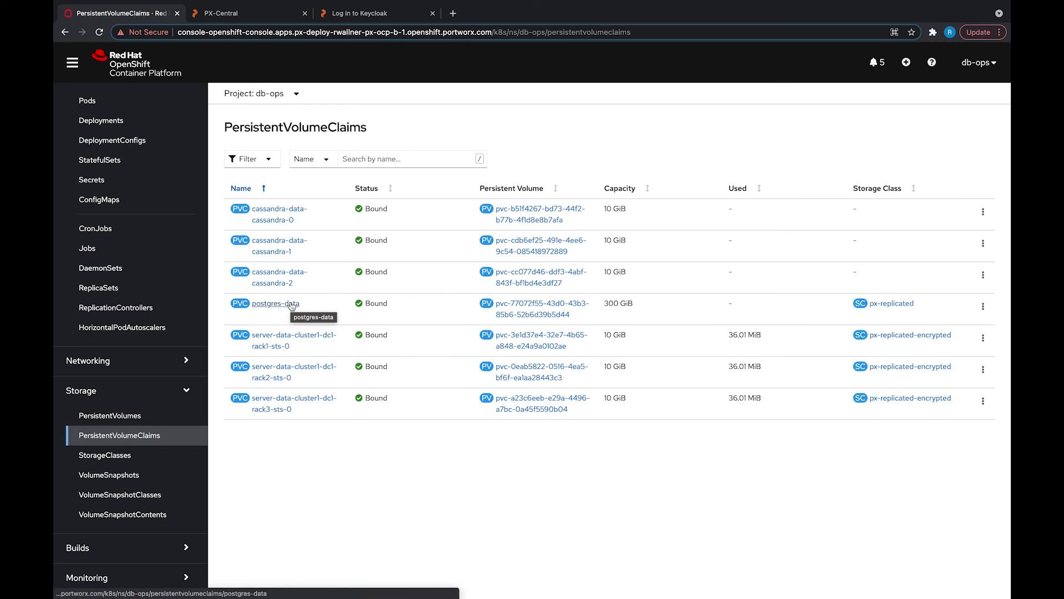
scroll(180, 206, "up", 2)
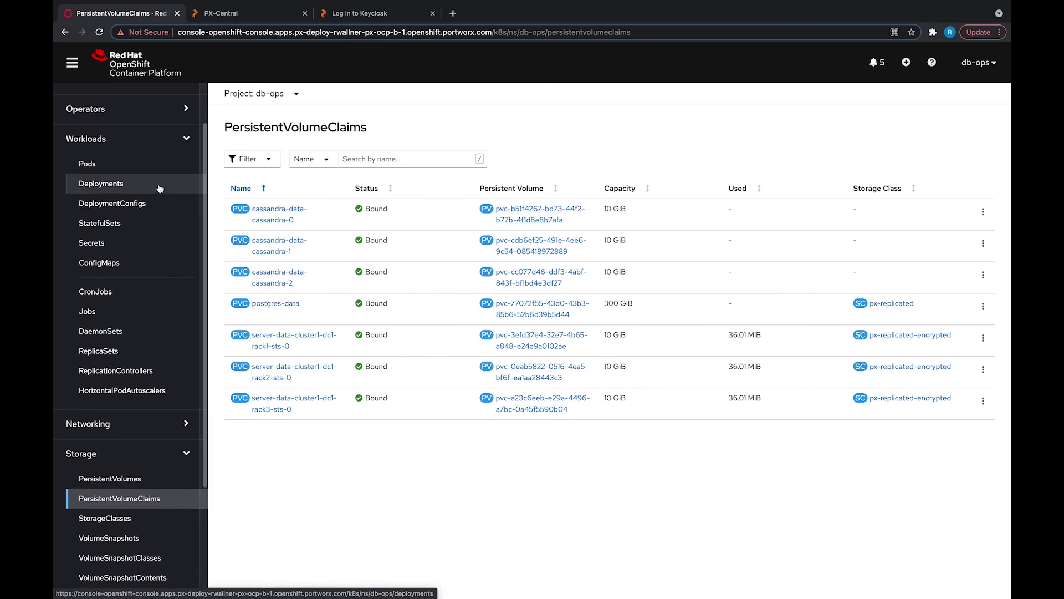
left_click(161, 187)
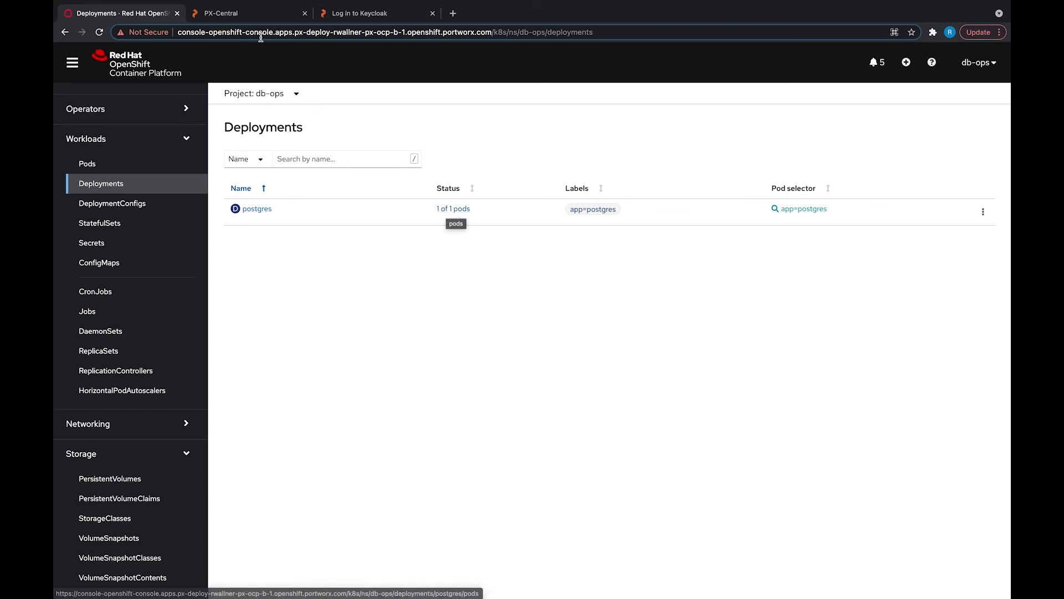
left_click(255, 18)
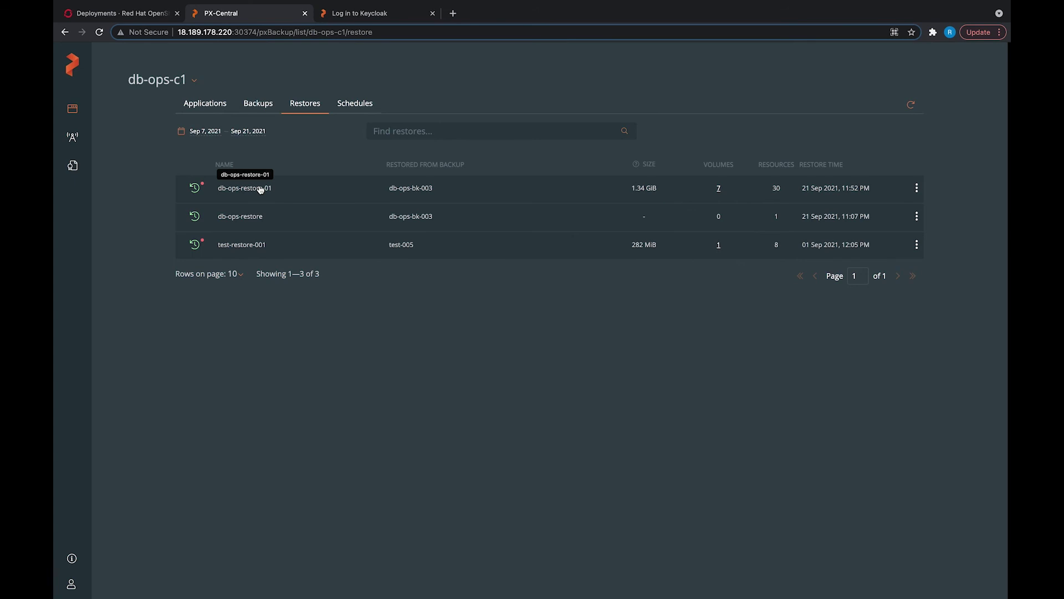
Step: Open Show Details for db-ops-restore-01 and review the partial-success note on unreplaced resources
left_click(916, 188)
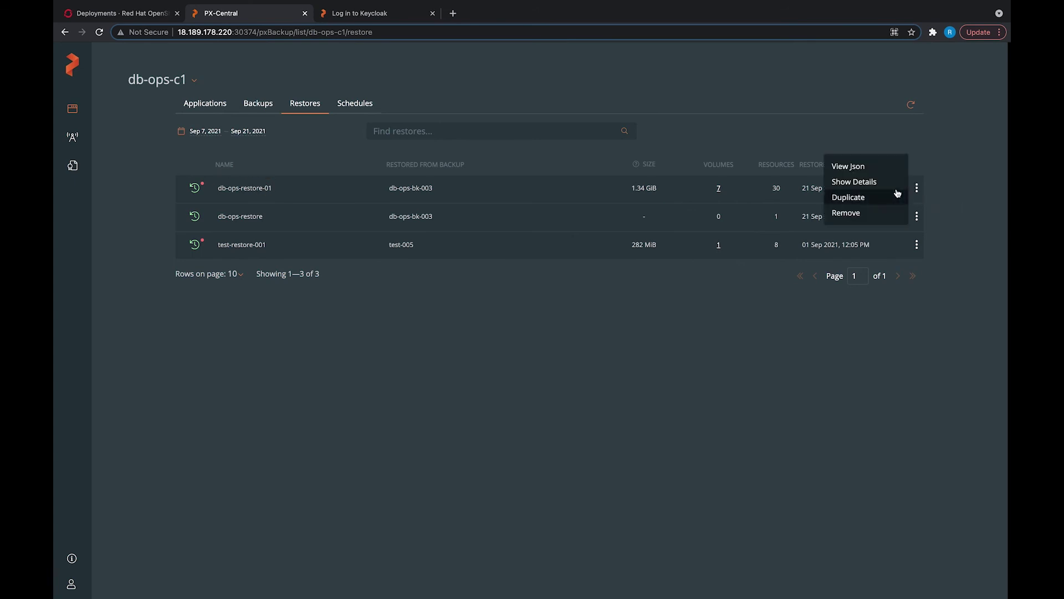
left_click(889, 183)
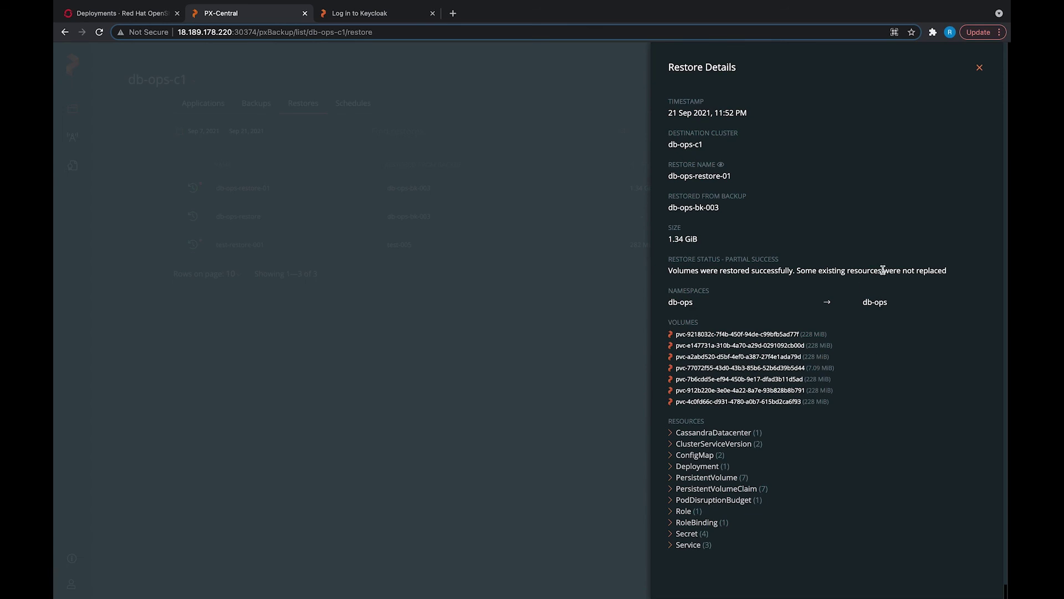
left_click_drag(883, 271, 942, 270)
left_click(942, 298)
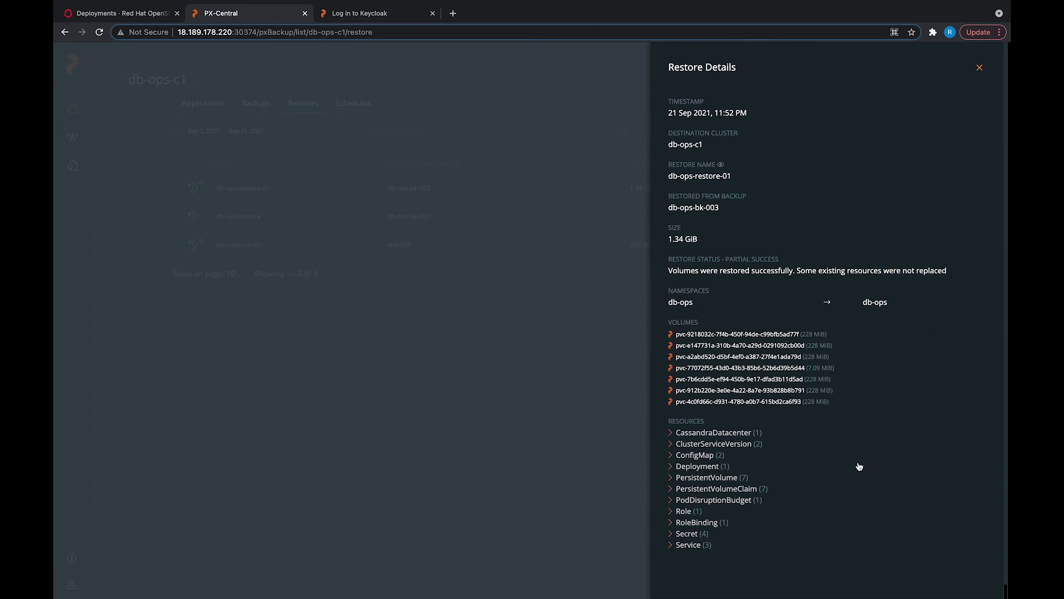